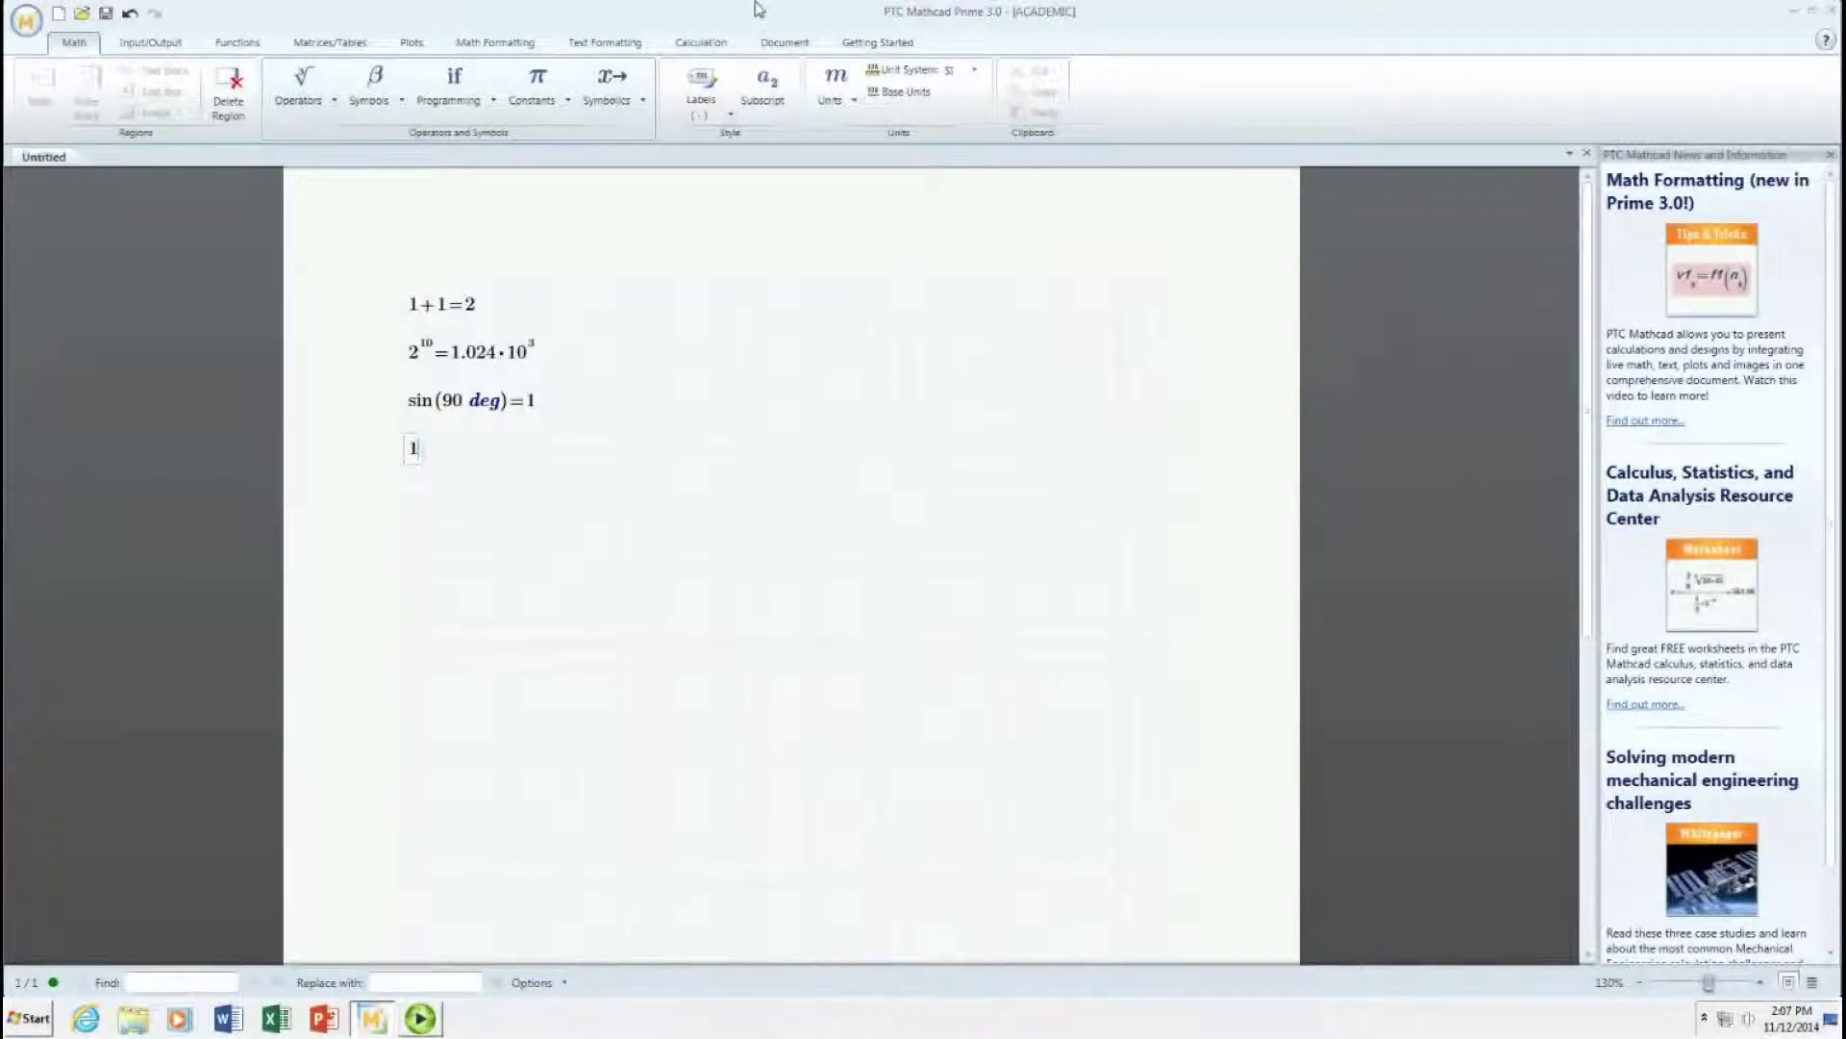
- Complete the expression below the sine calculation as the fraction 1/10 and evaluate it
{"action": "type", "text": "/"}
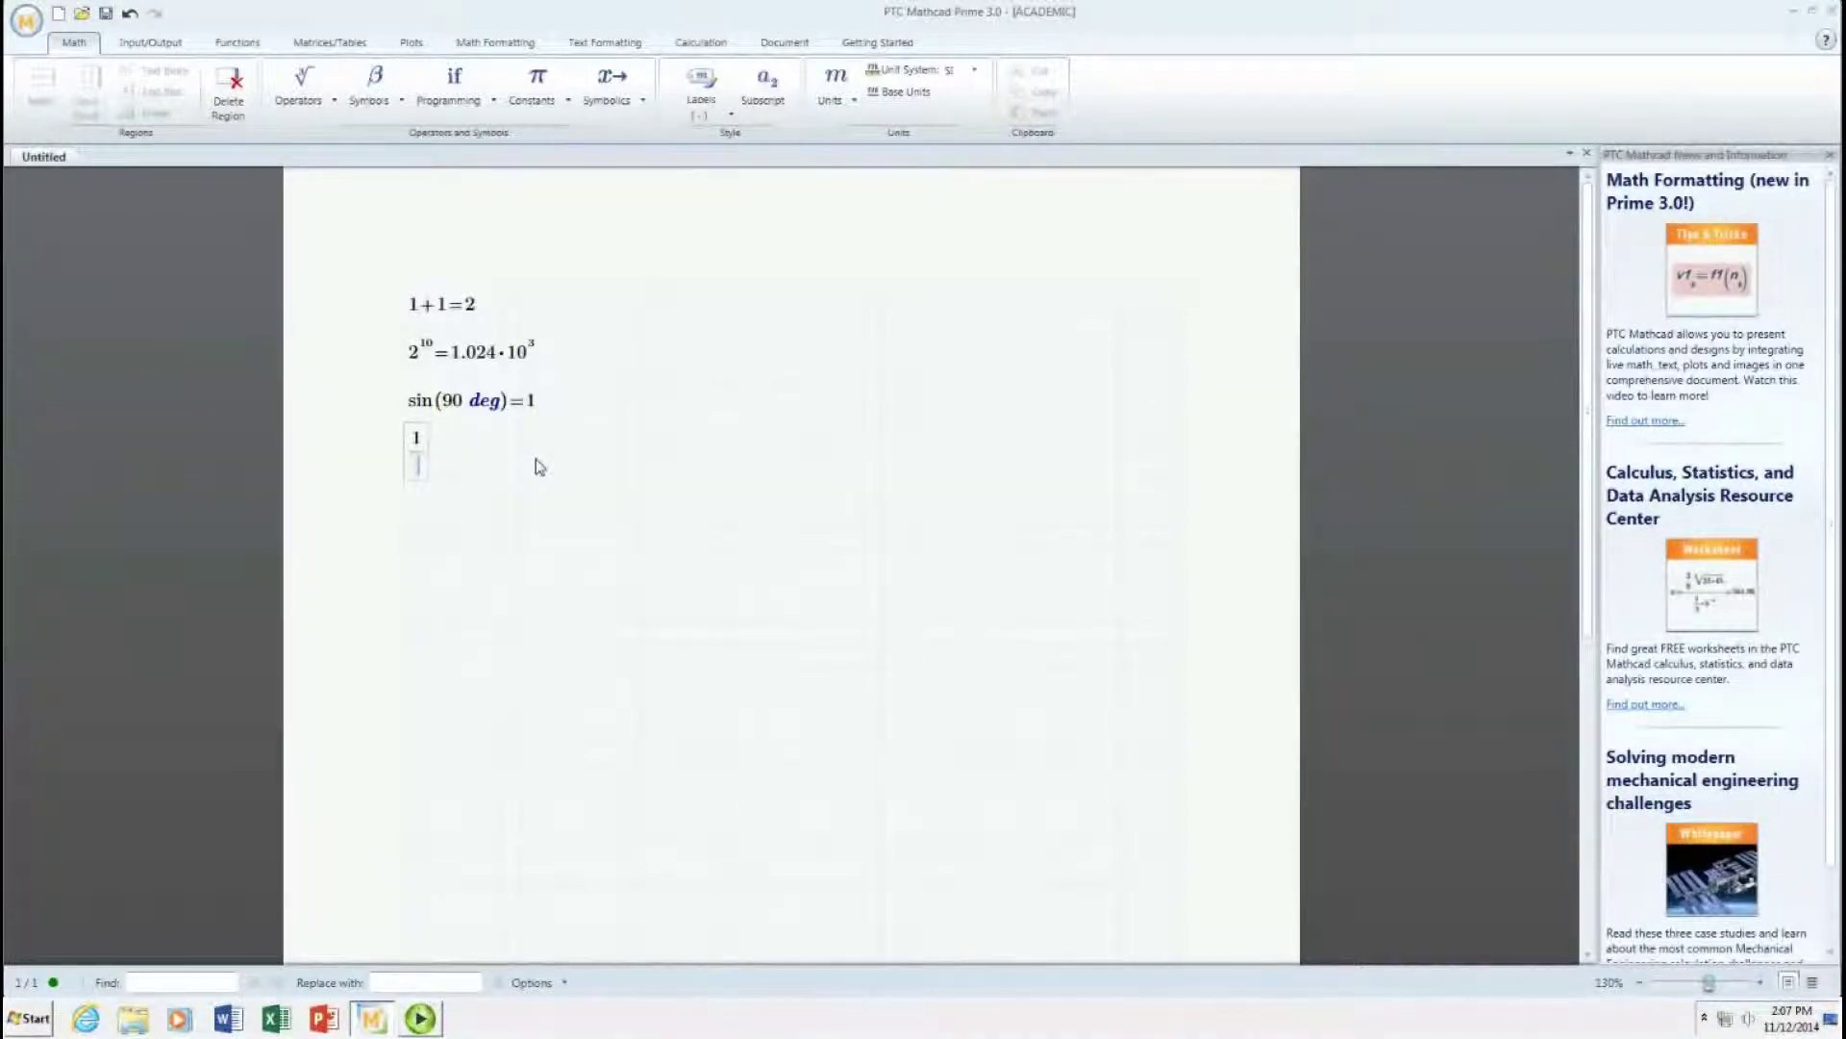
{"action": "type", "text": "10=0.1"}
{"action": "left_click", "coordinate": [539, 467]}
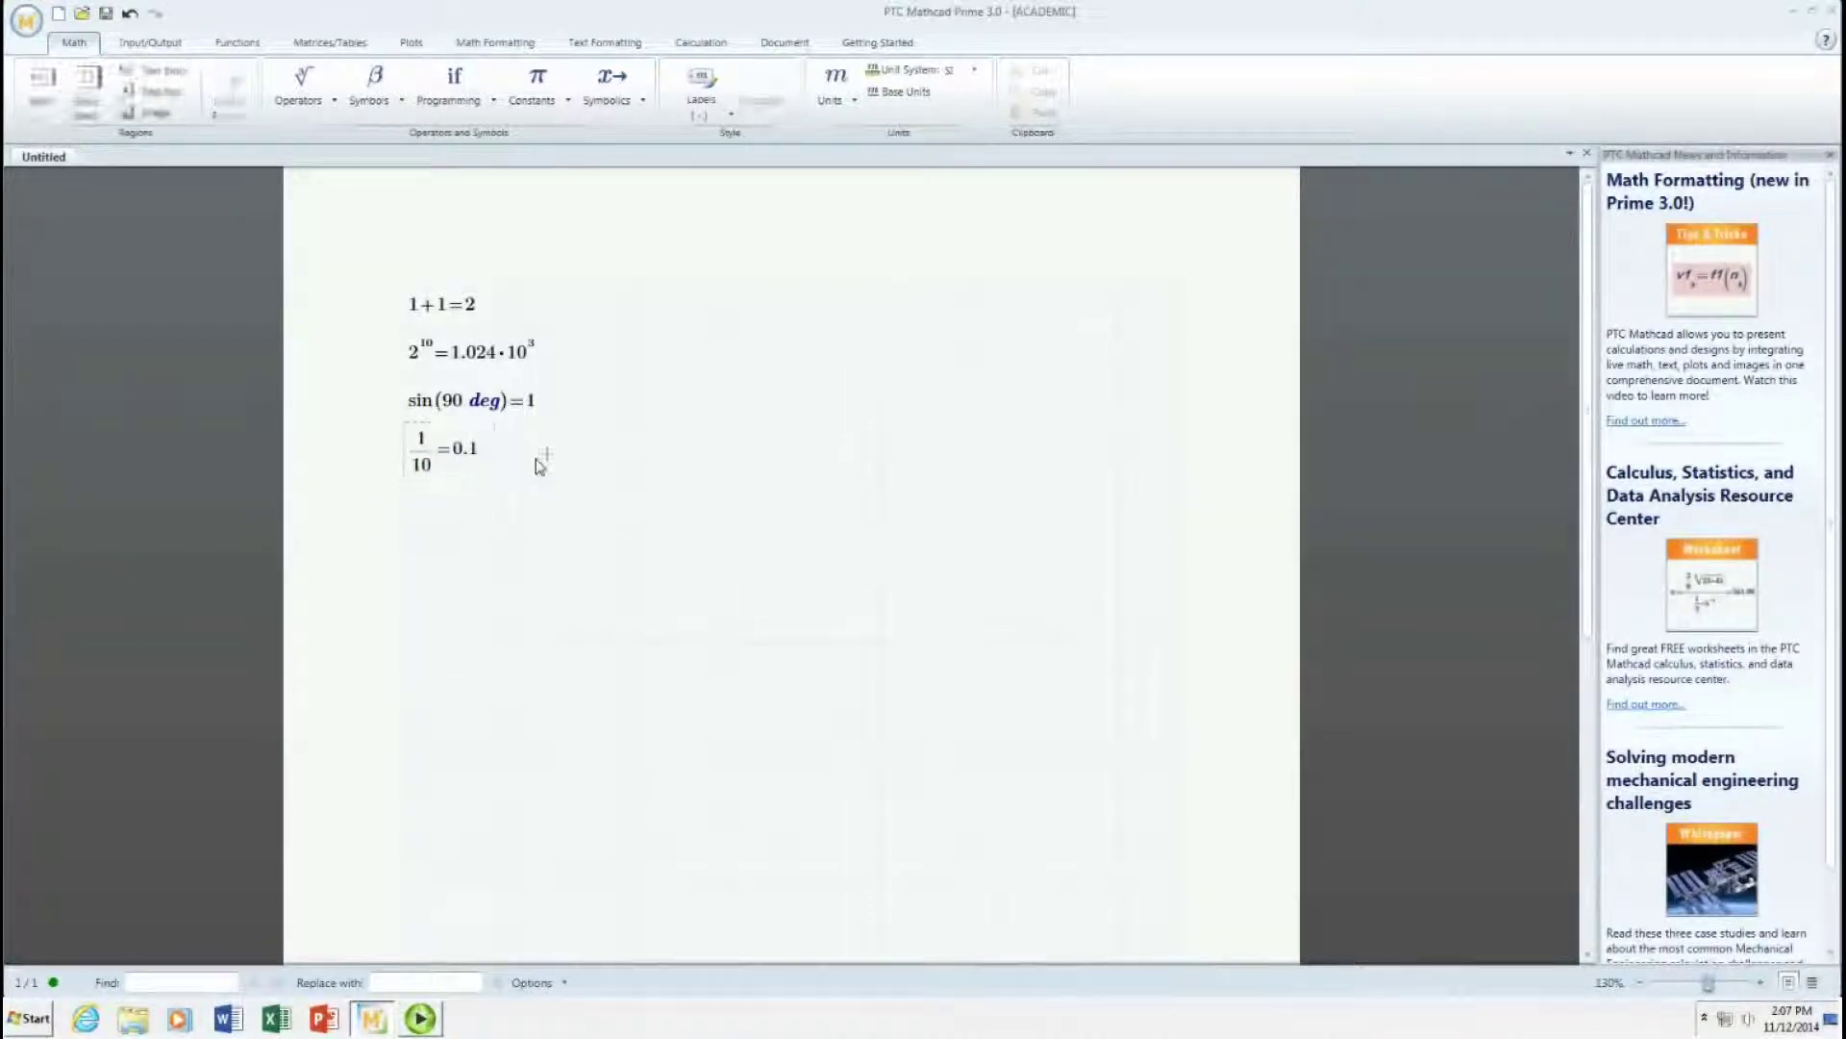
{"action": "left_click", "coordinate": [420, 465]}
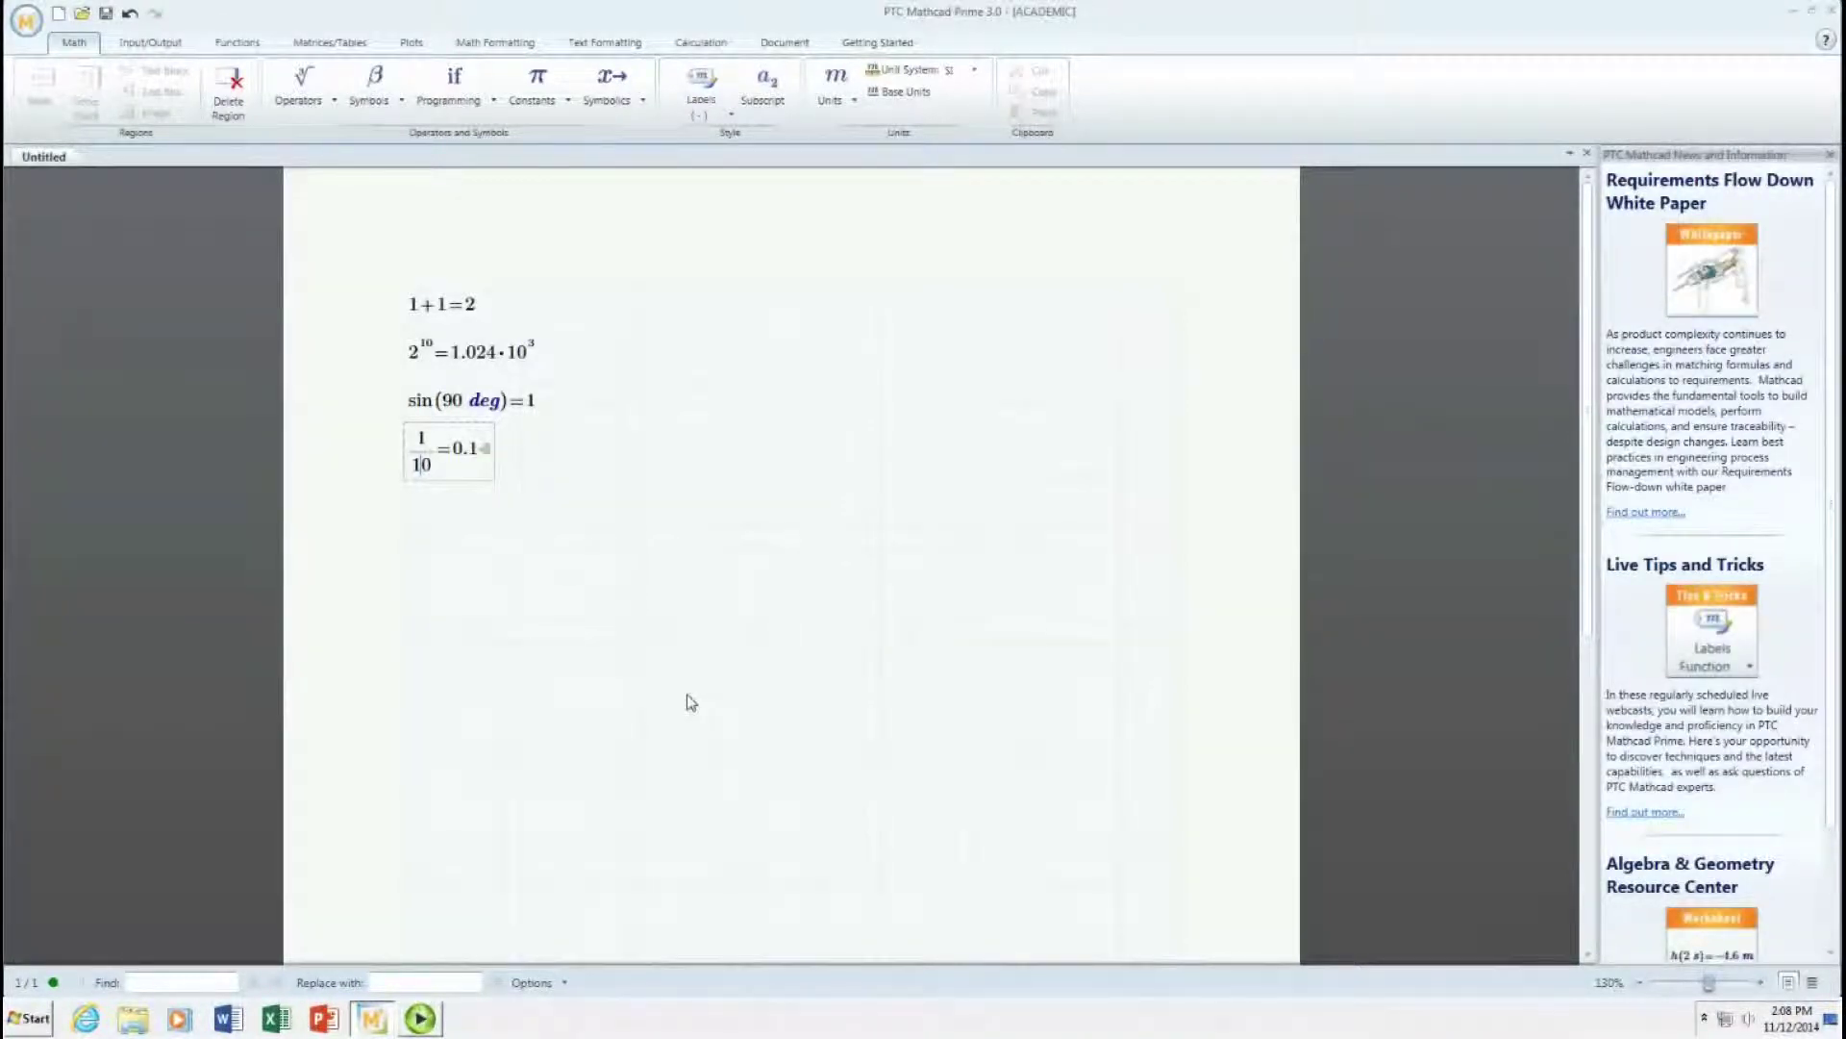
{"action": "left_click", "coordinate": [527, 464]}
- Define the variable r as 5 m below the fraction
{"action": "left_click", "coordinate": [404, 503]}
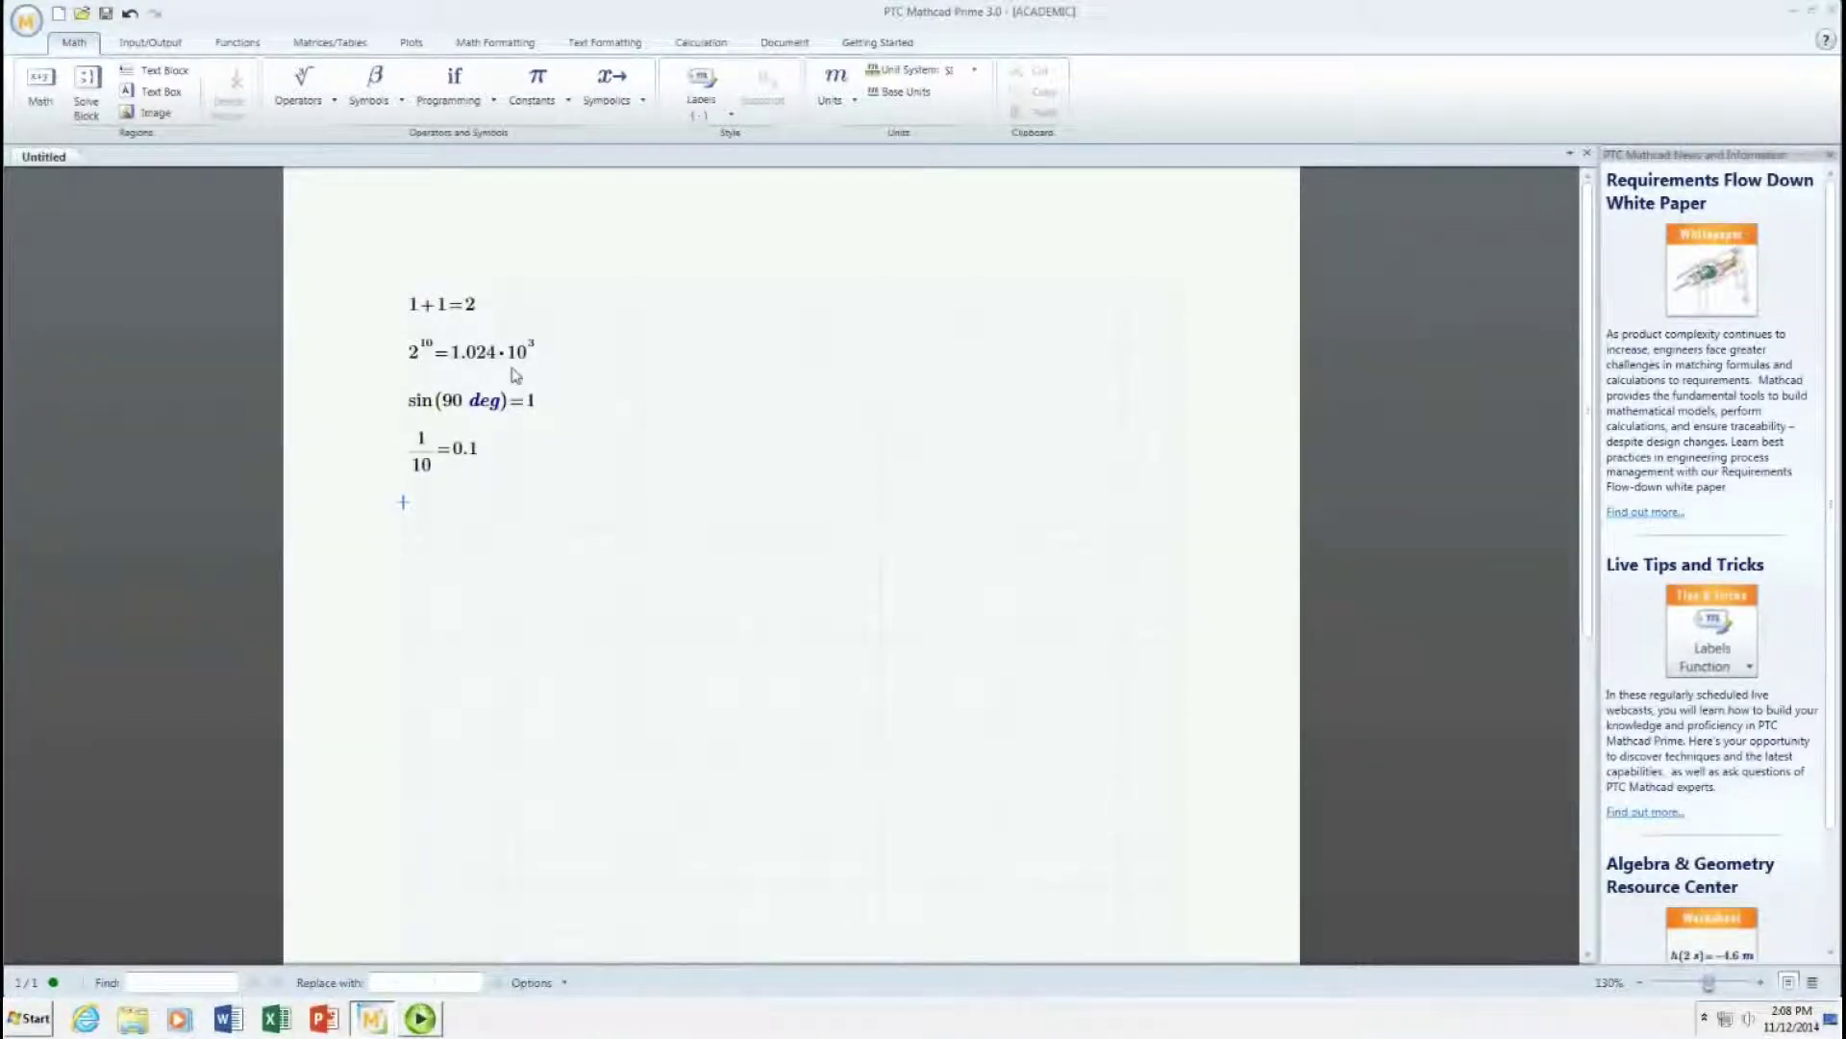
{"action": "left_click", "coordinate": [494, 411]}
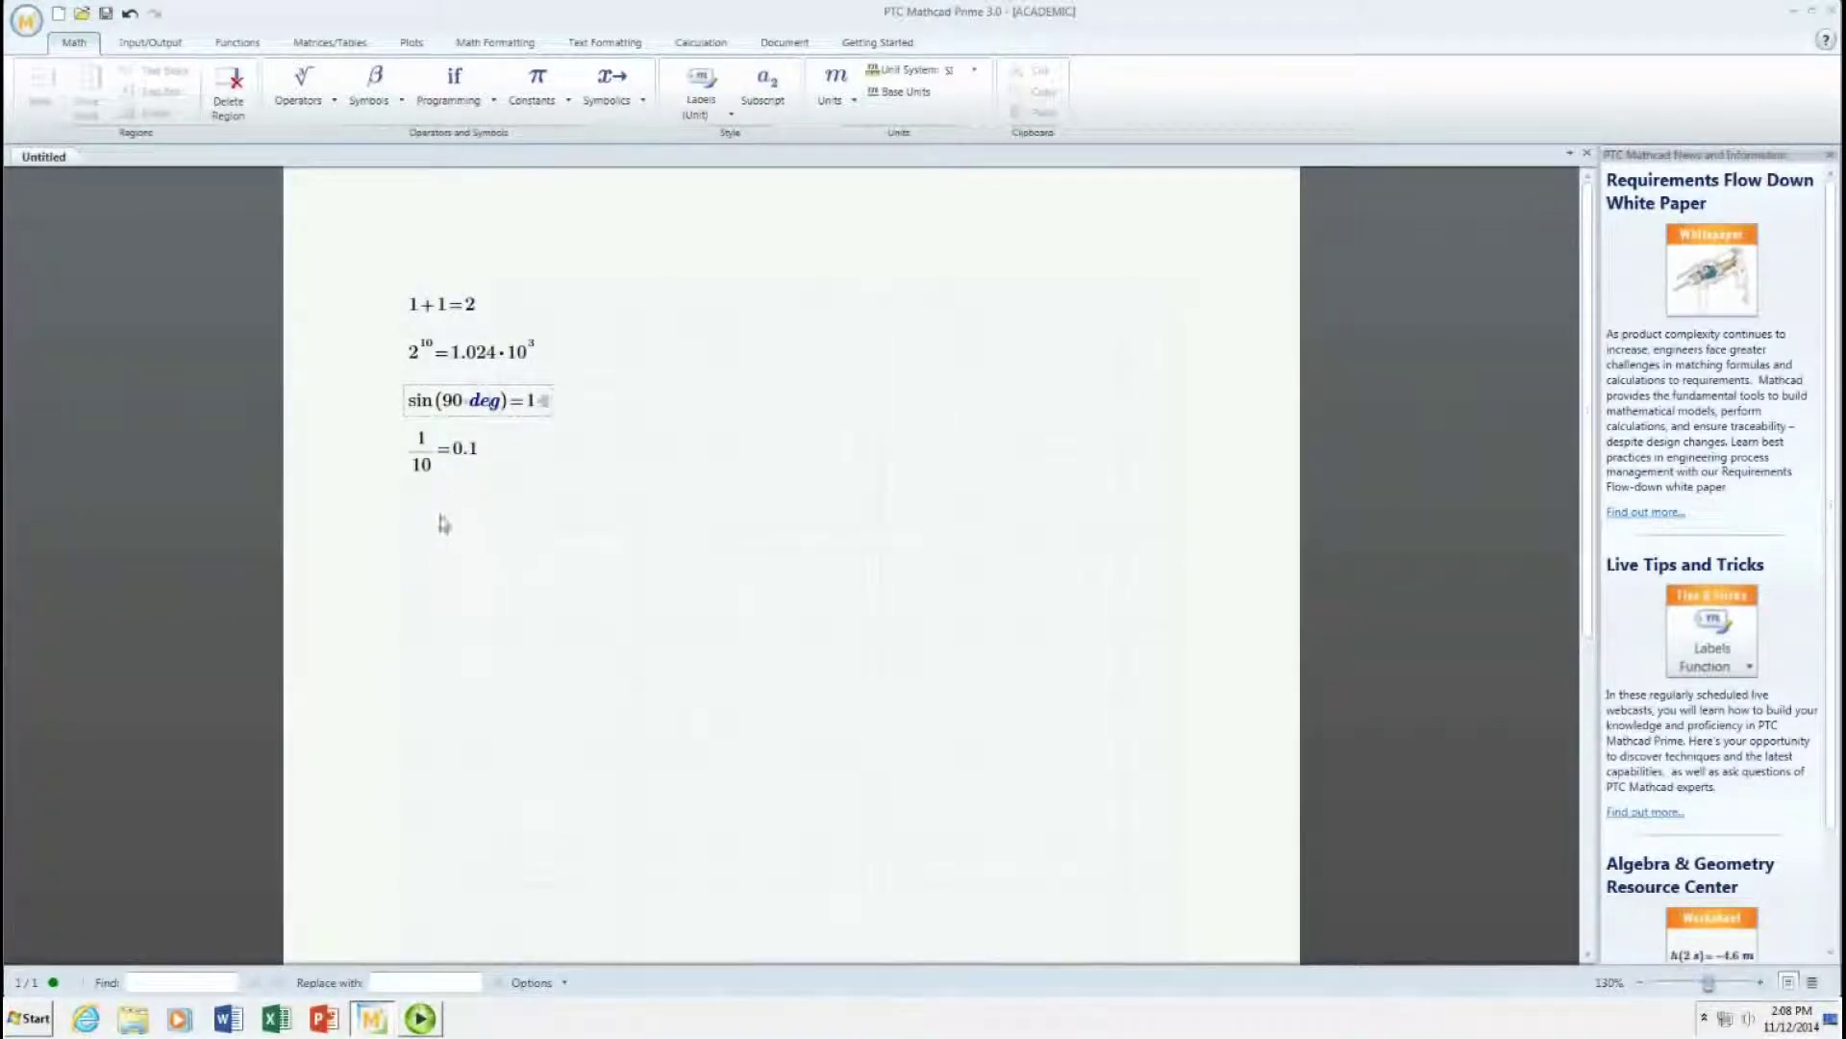
{"action": "left_click", "coordinate": [406, 504]}
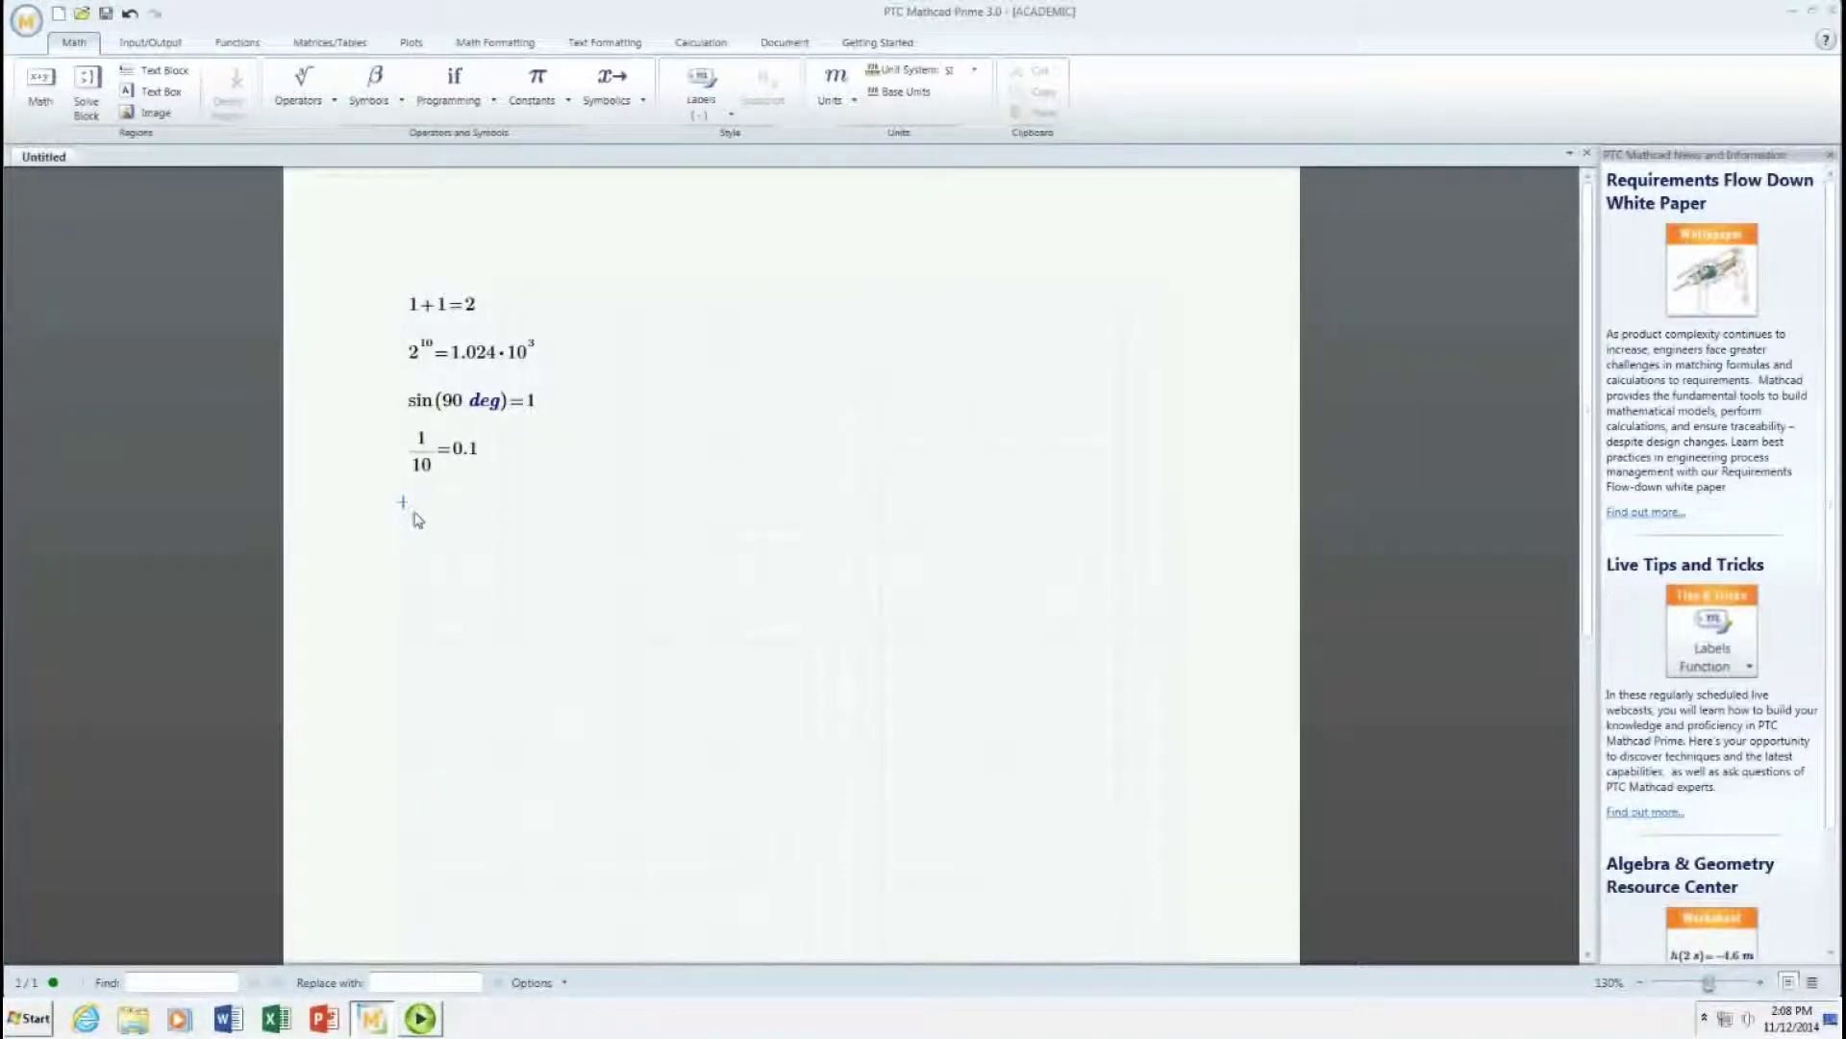
{"action": "type", "text": "r"}
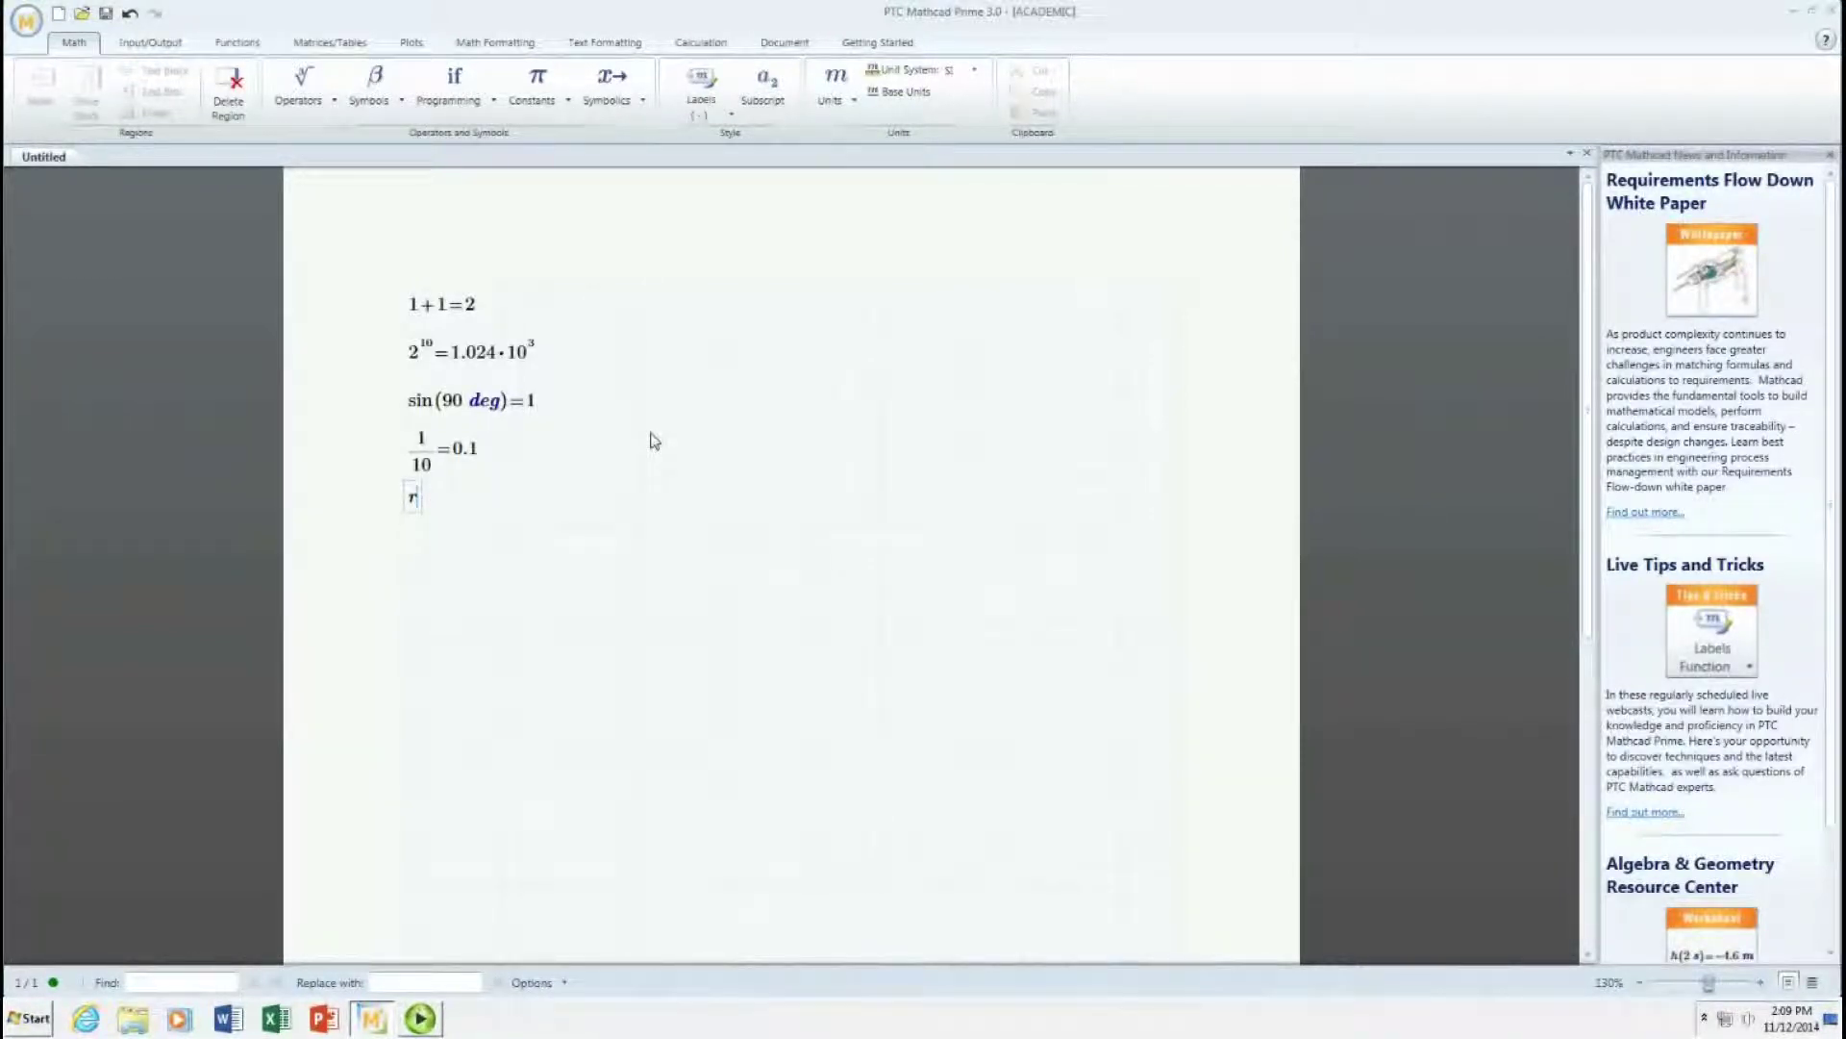
{"action": "left_click", "coordinate": [461, 310]}
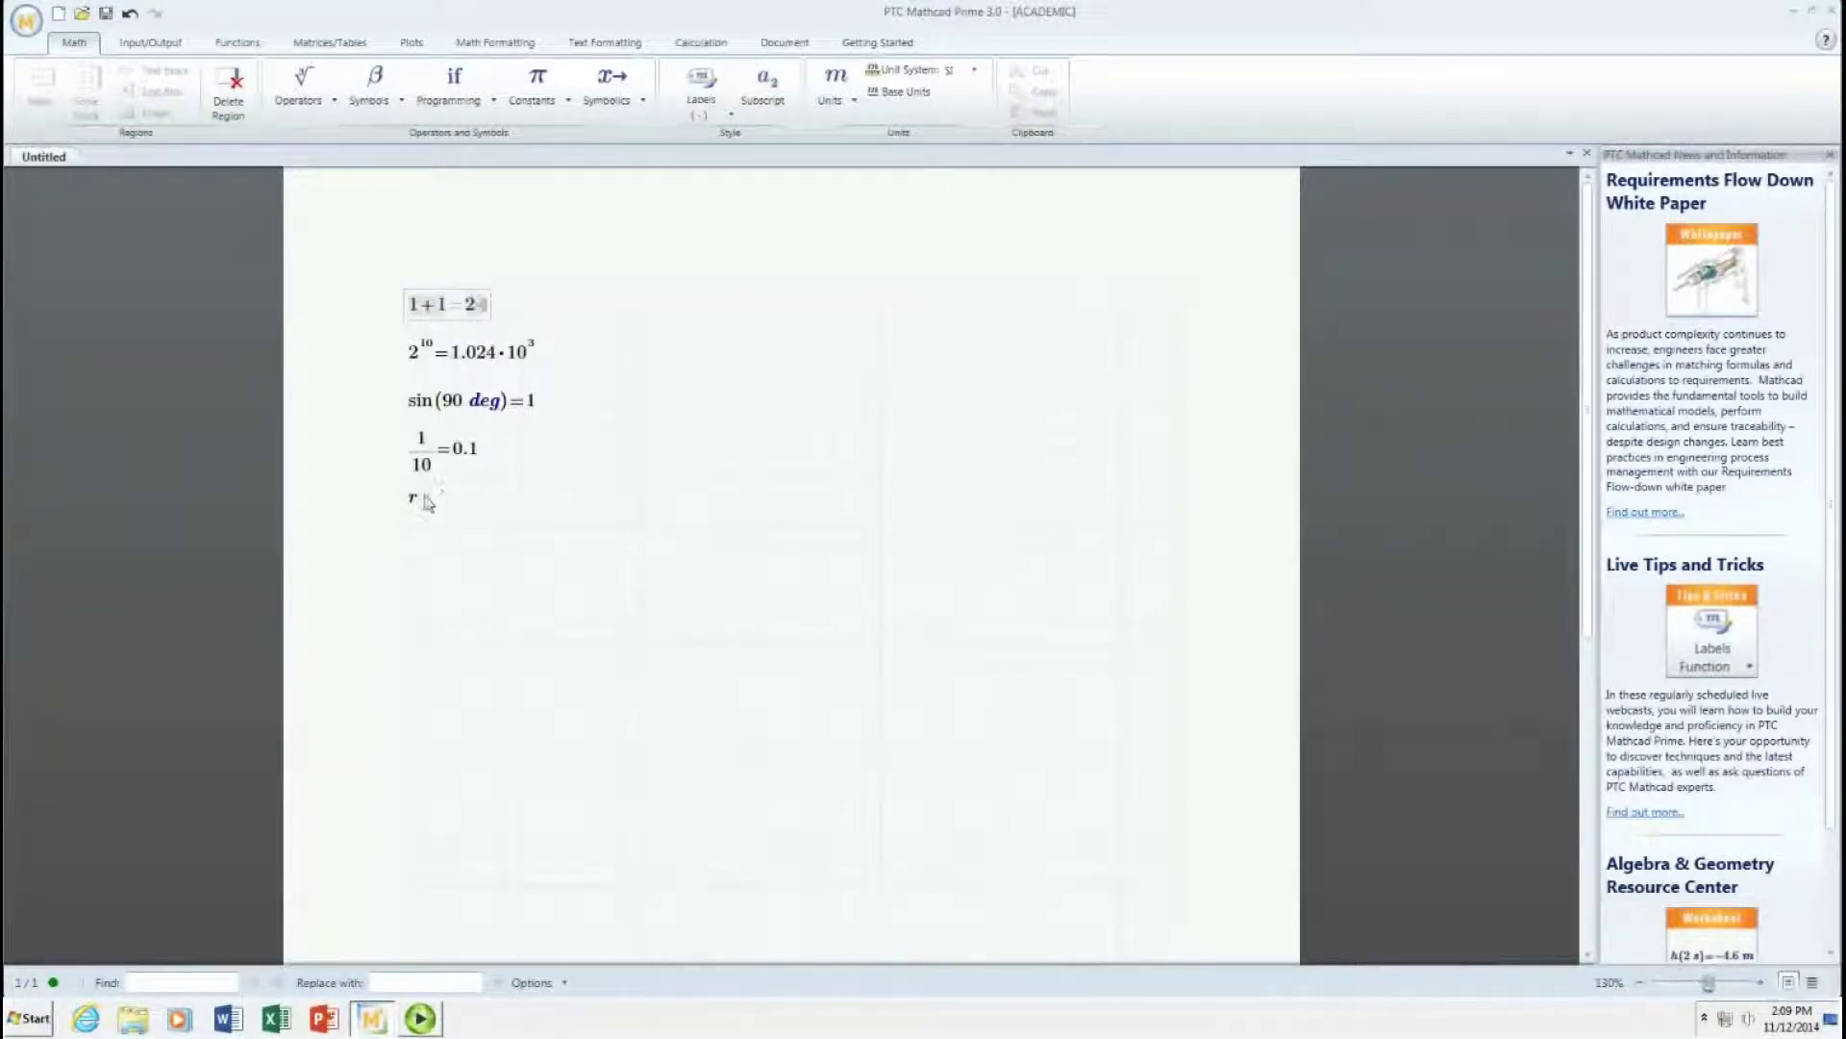
{"action": "left_click", "coordinate": [418, 502]}
{"action": "type", "text": ":="}
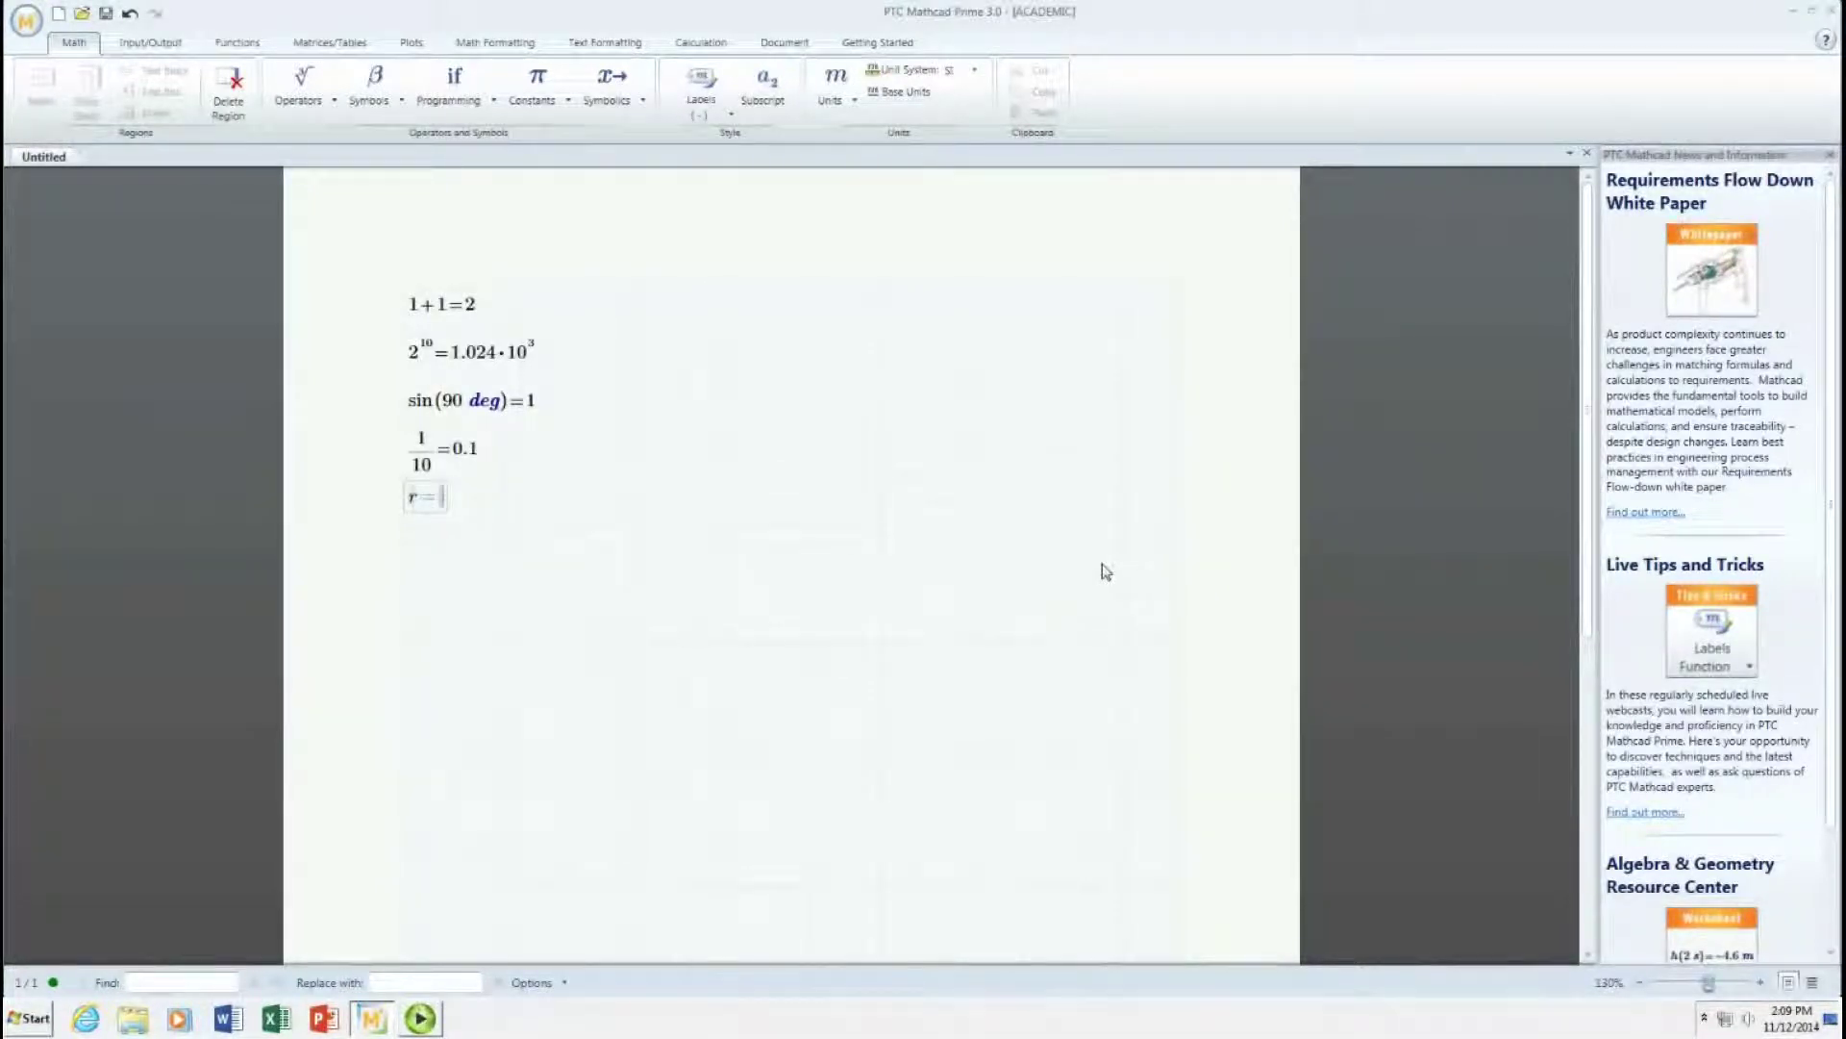
{"action": "type", "text": "5"}
{"action": "type", "text": "*"}
{"action": "type", "text": "m"}
{"action": "left_click", "coordinate": [739, 501]}
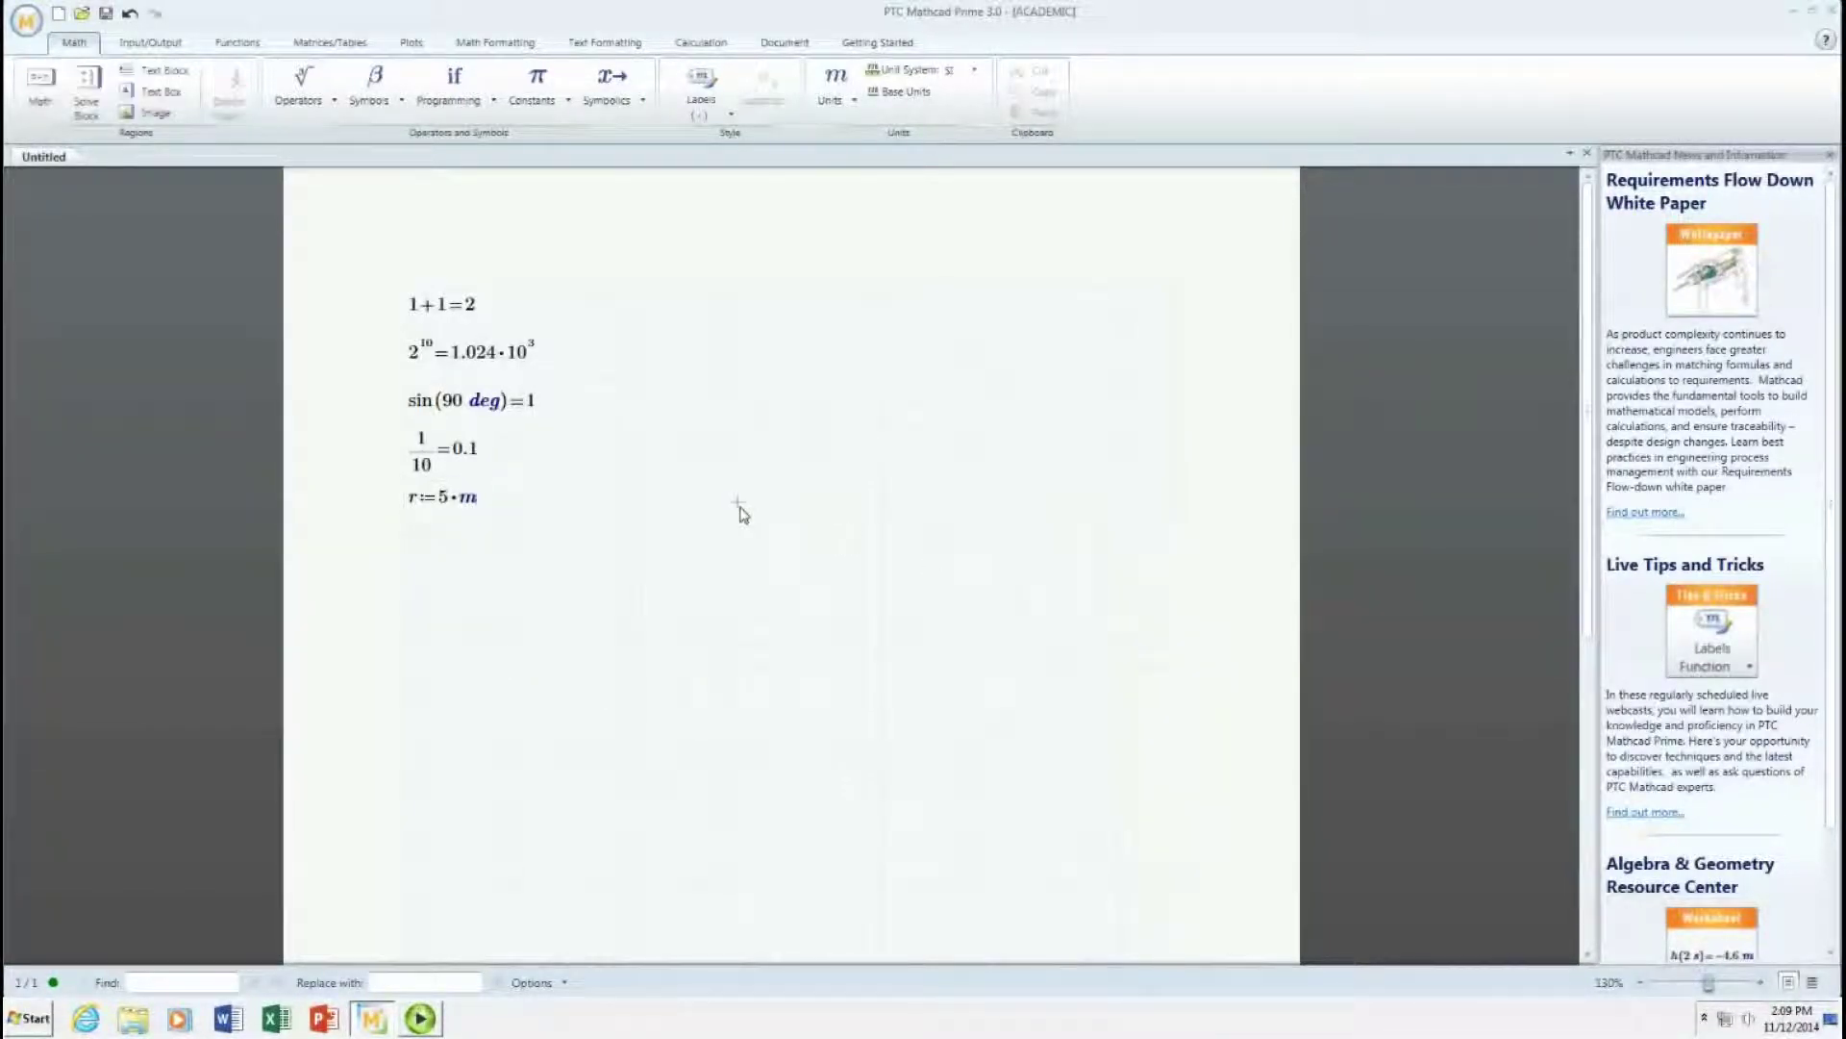
{"action": "left_click", "coordinate": [471, 505]}
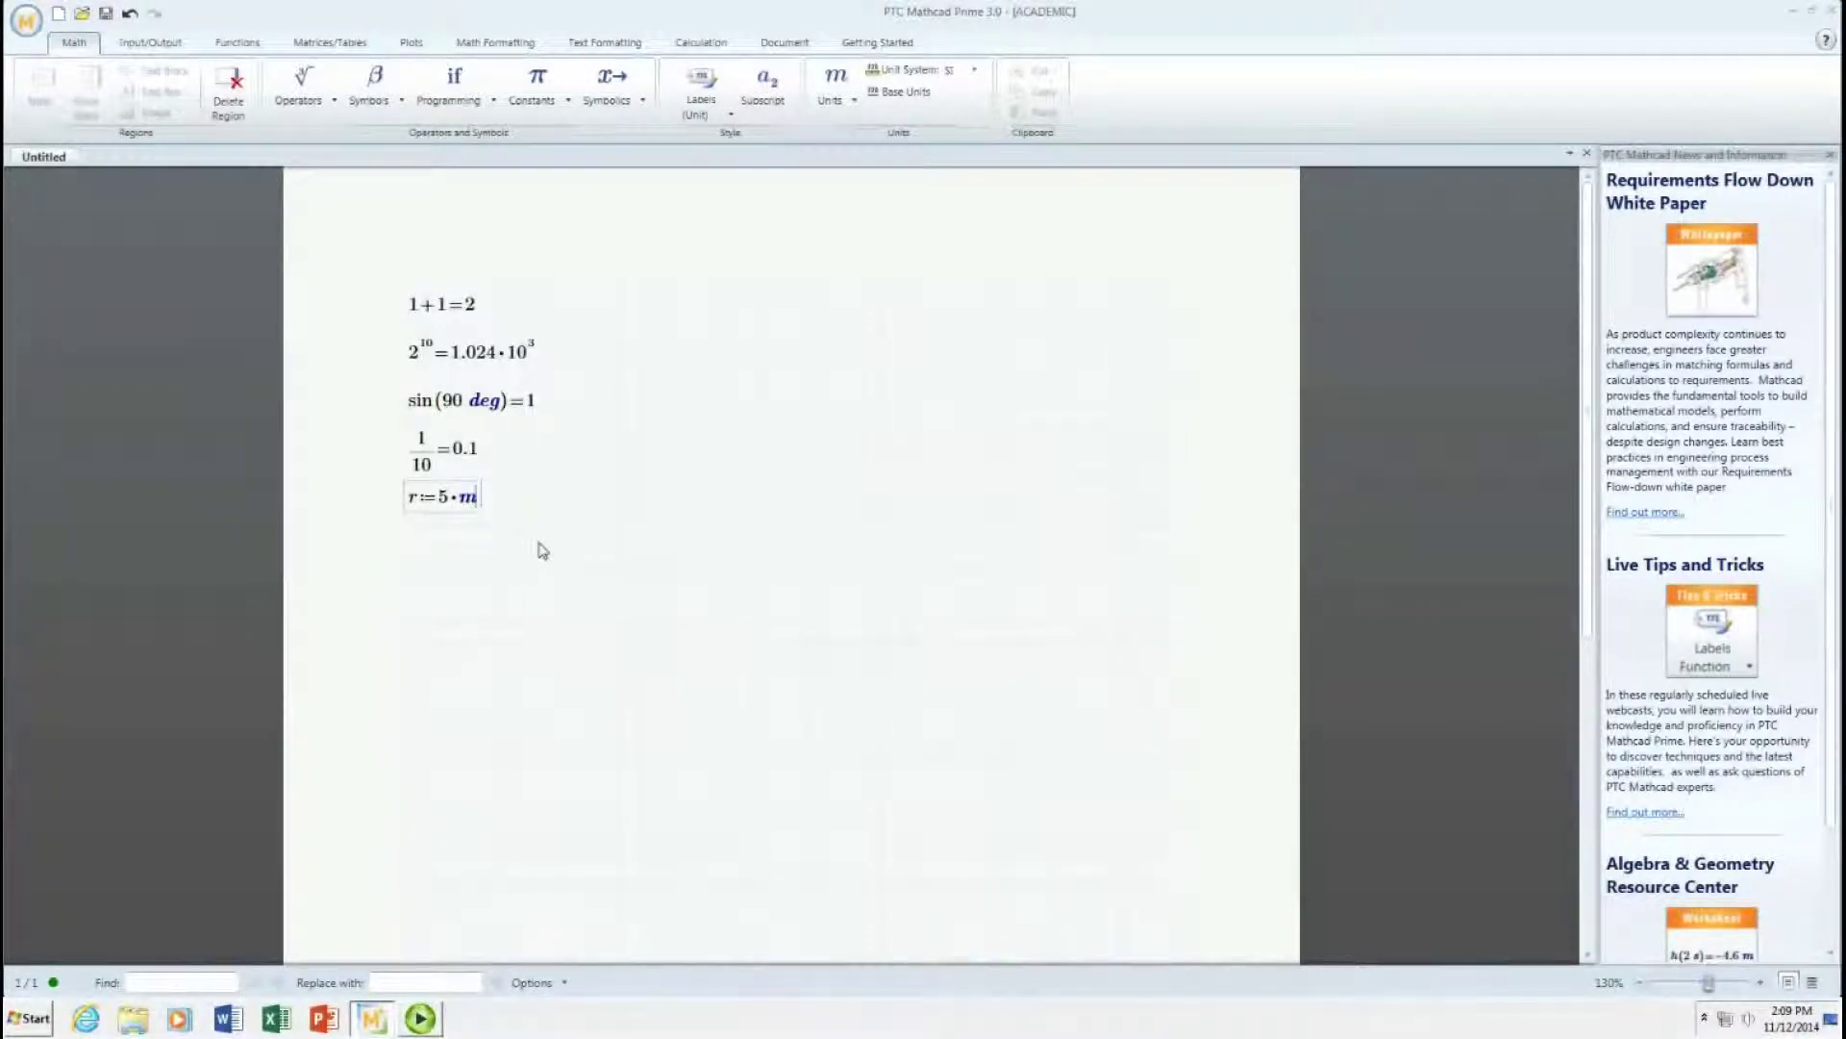
- Add an expression squaring r below its definition and evaluate it
{"action": "left_click", "coordinate": [421, 540]}
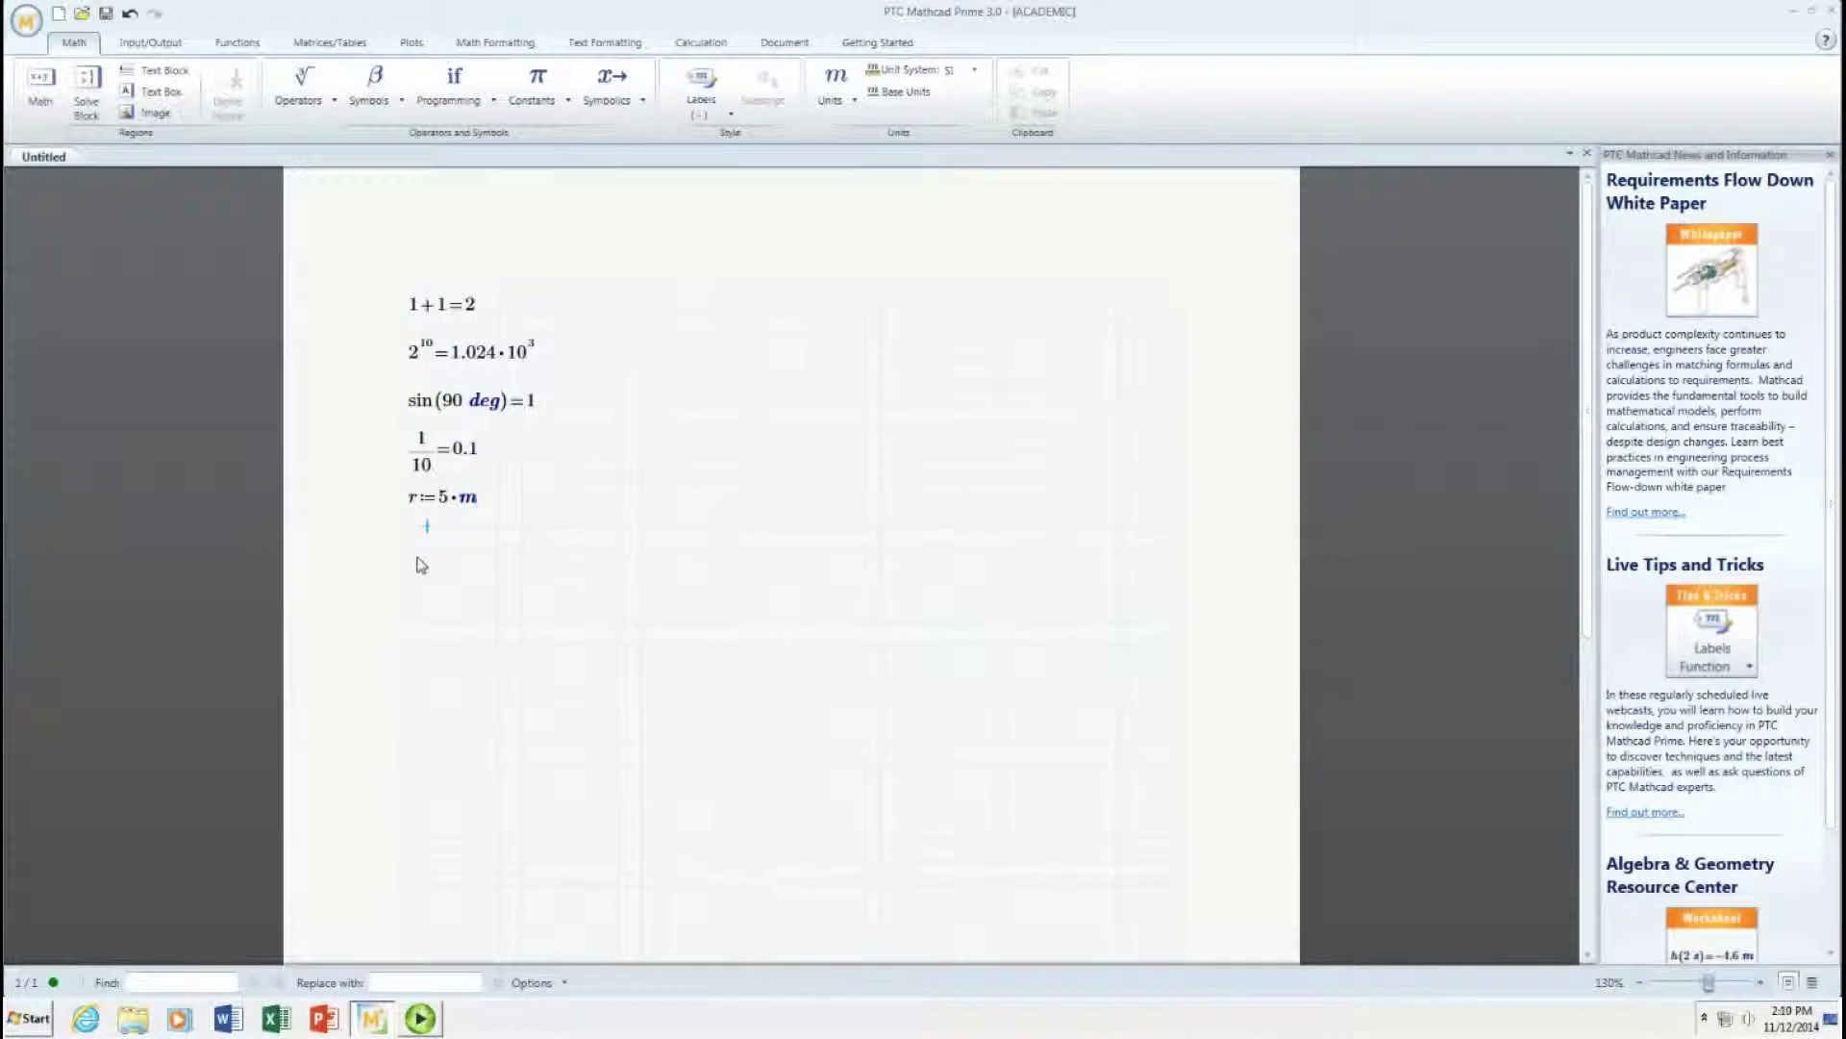
{"action": "left_click", "coordinate": [408, 552]}
{"action": "type", "text": "r^2=25·m^2"}
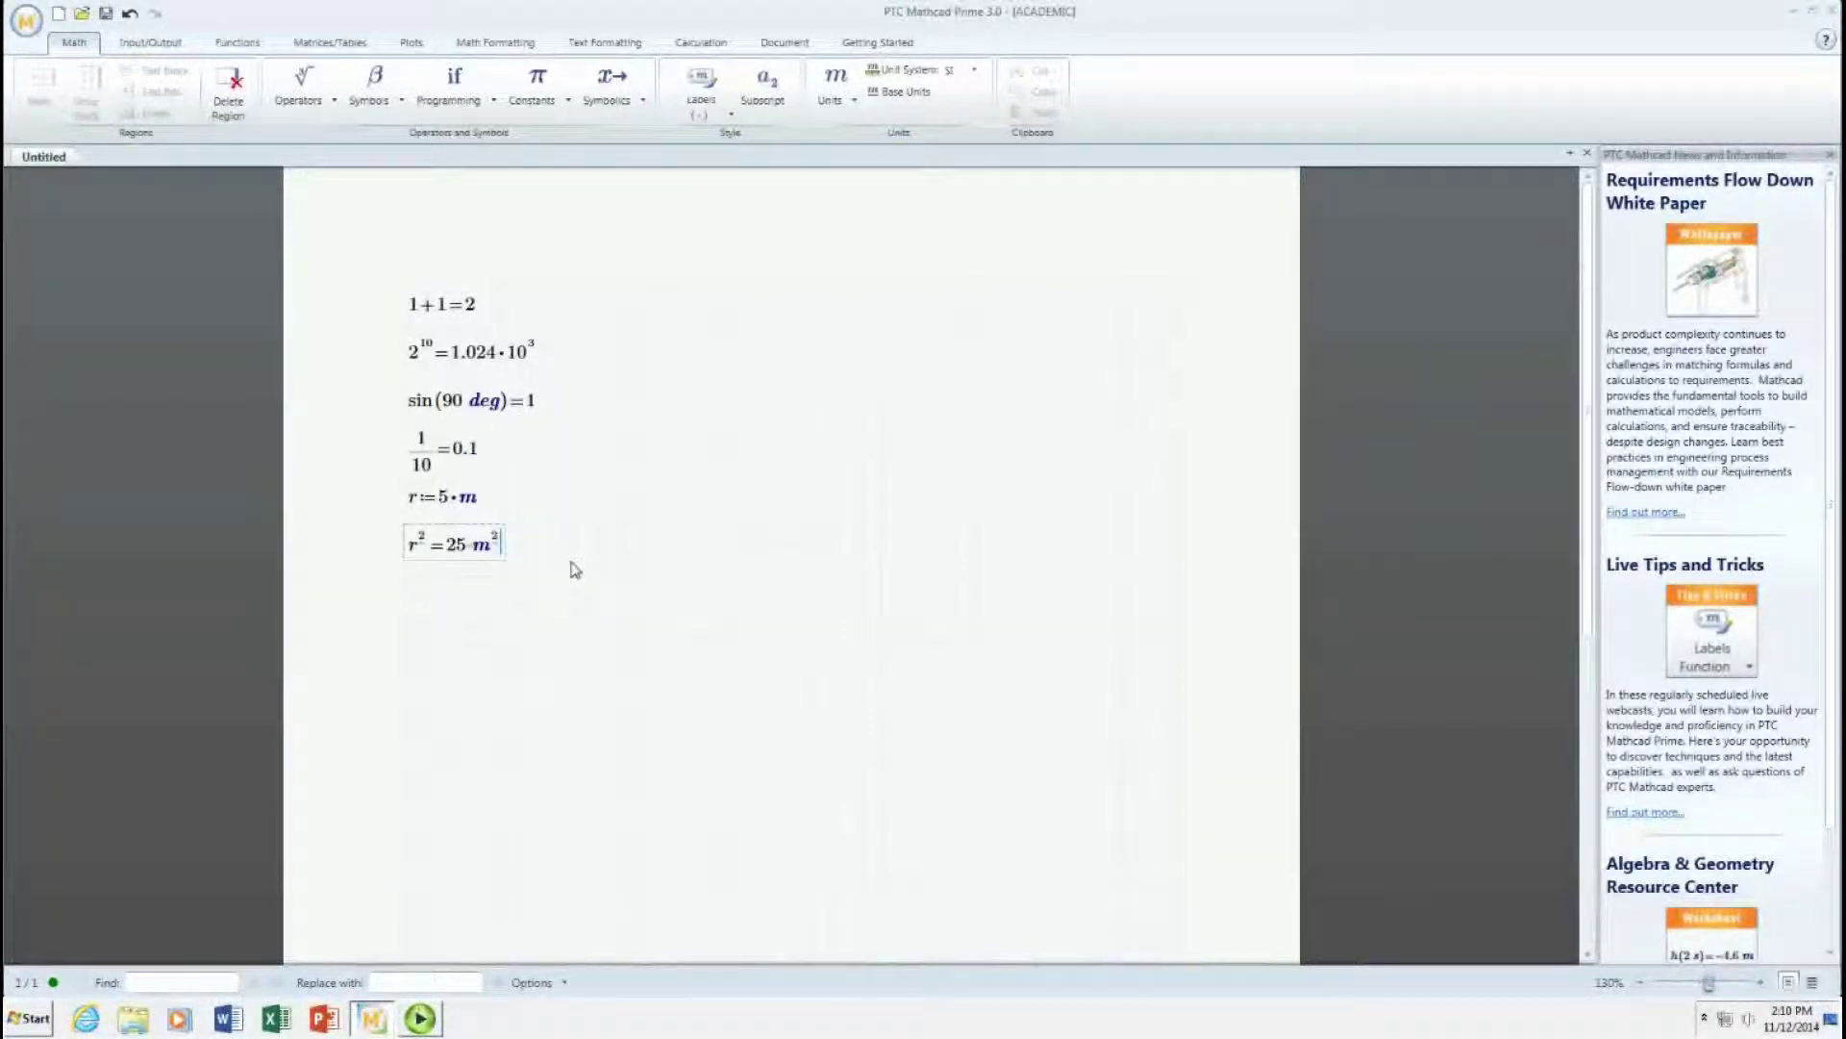
{"action": "left_click", "coordinate": [466, 498]}
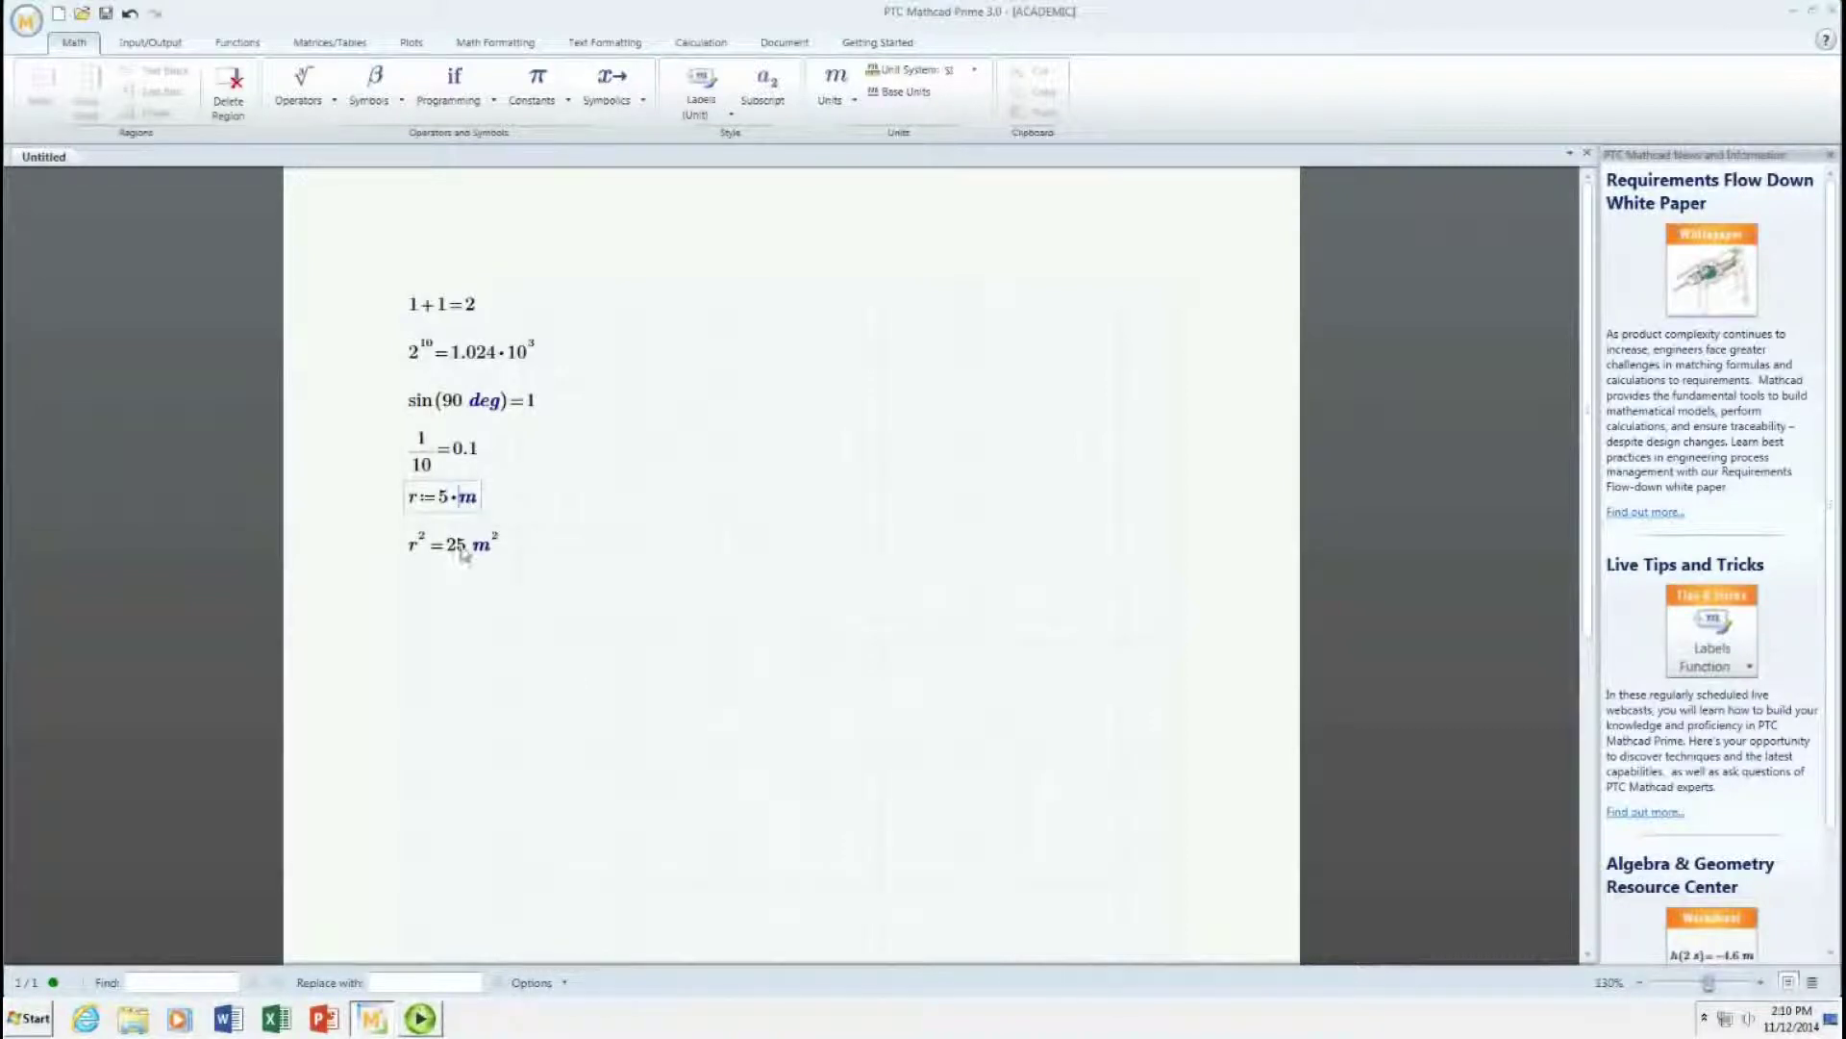
- Define the variable a as π times r squared below the r² result
{"action": "left_click", "coordinate": [420, 586]}
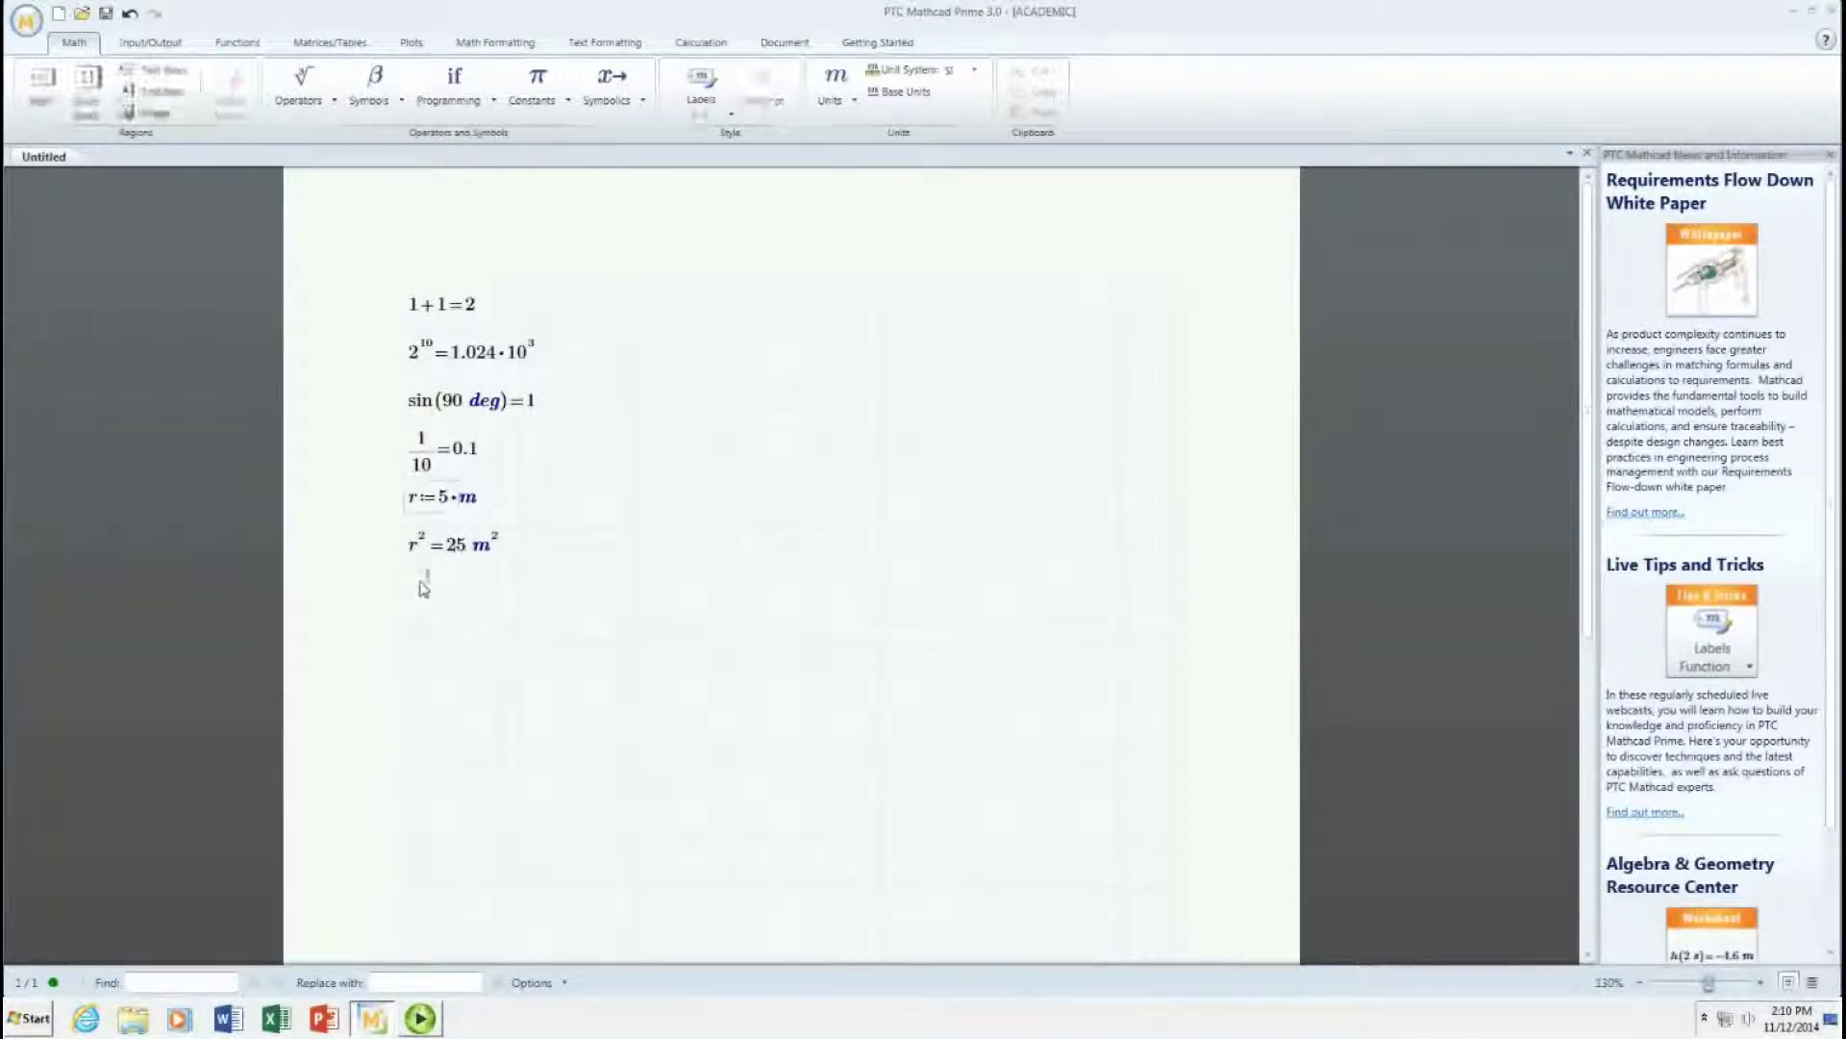
{"action": "type", "text": "a="}
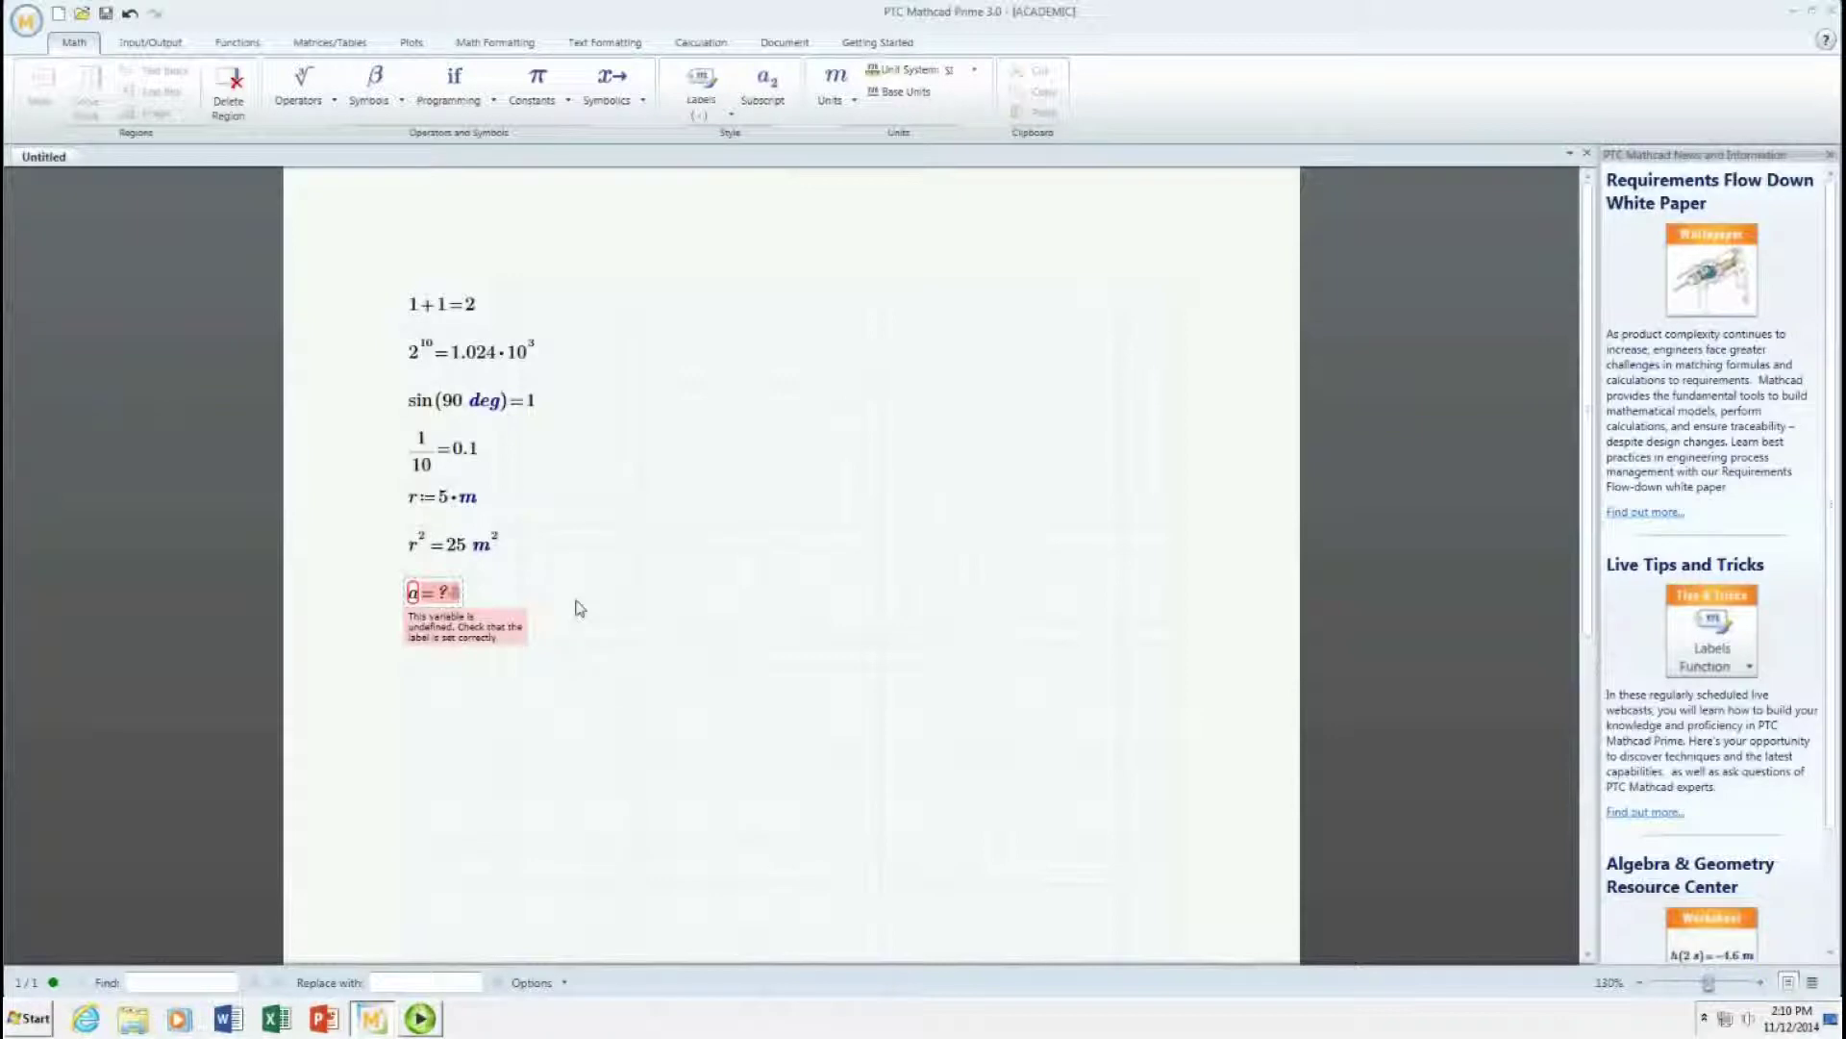
{"action": "key", "text": "BackSpace"}
{"action": "type", "text": ":"}
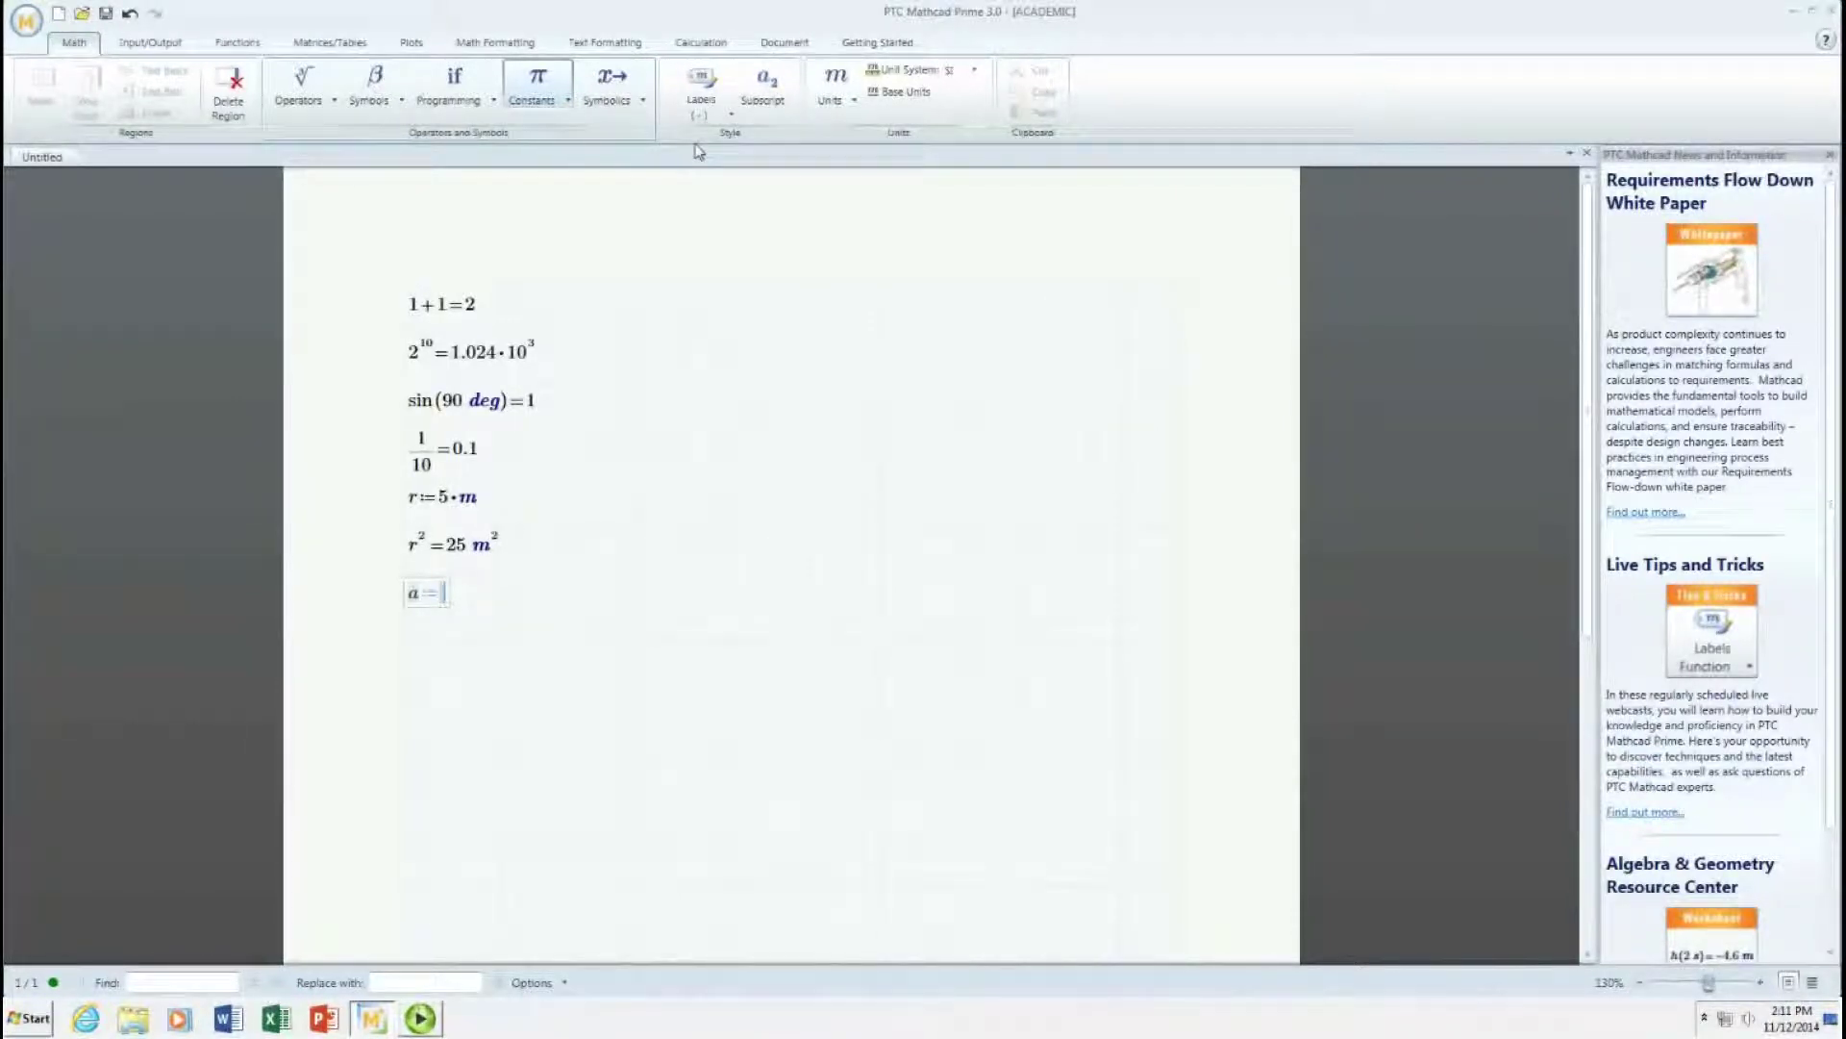
{"action": "key", "text": "ctrl+shift+p"}
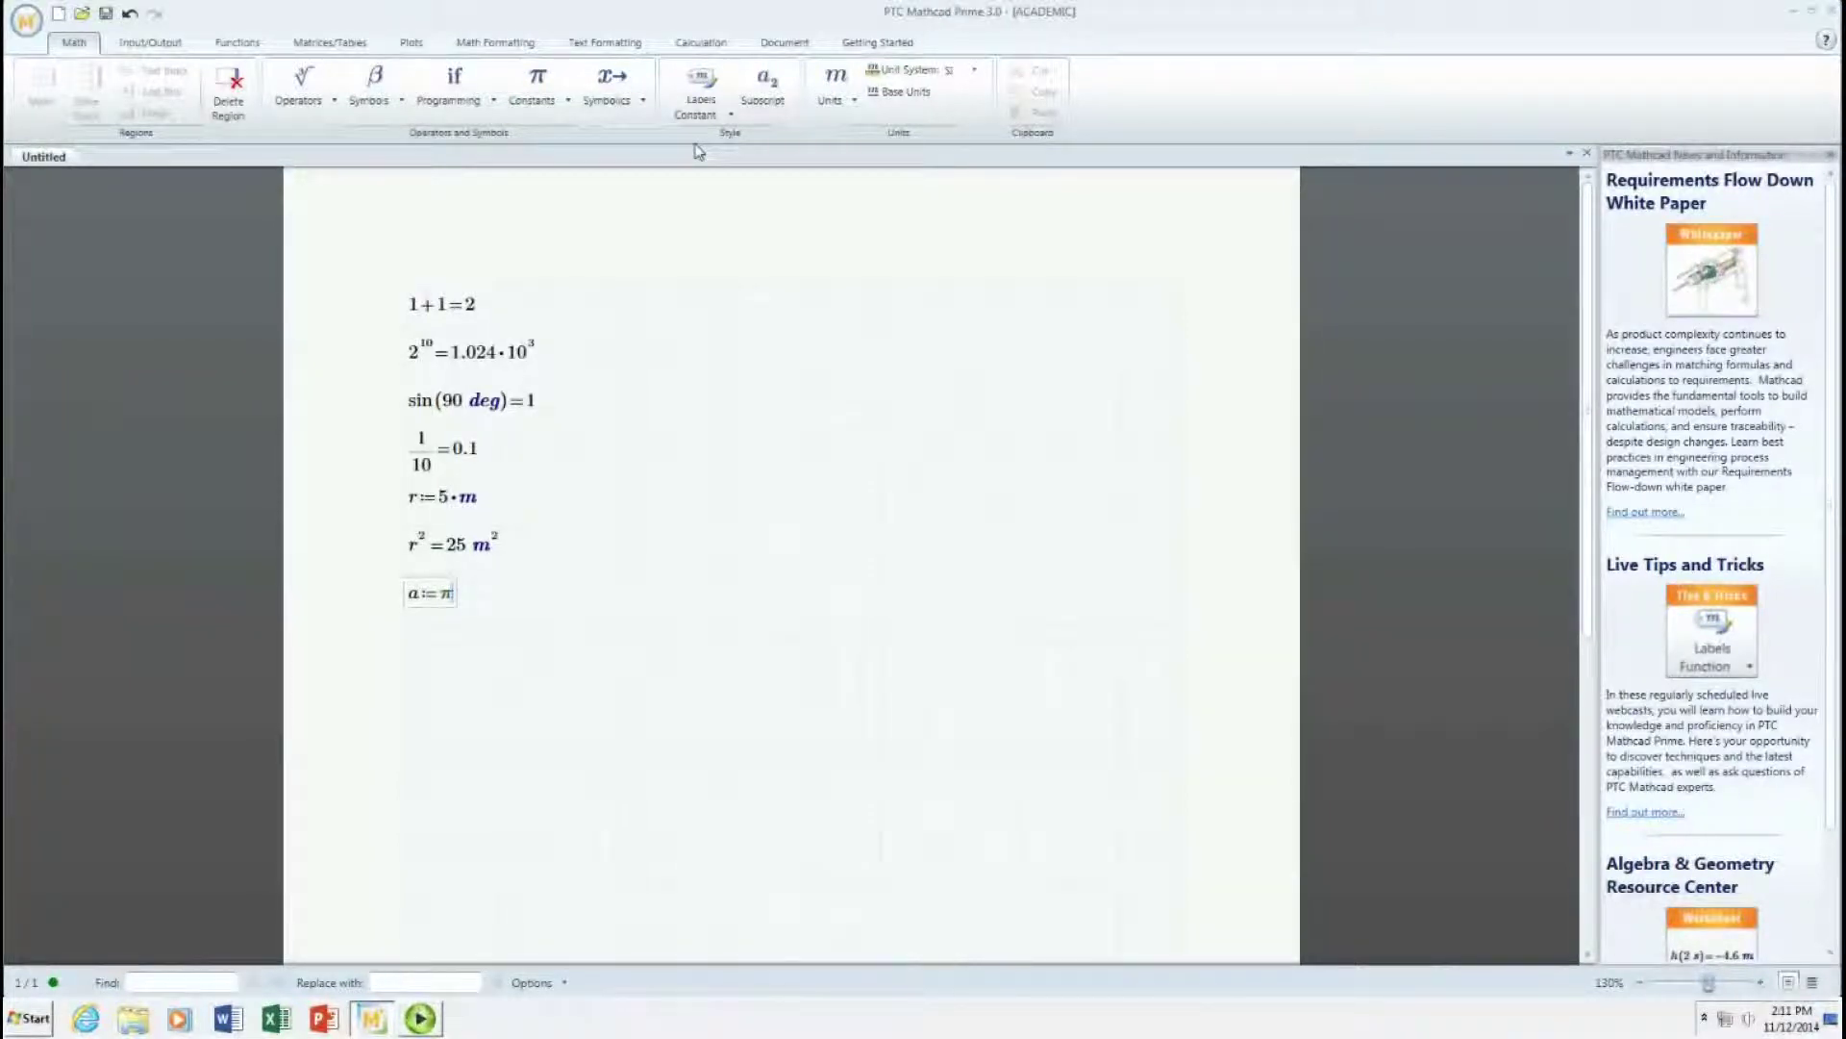
{"action": "type", "text": "*r"}
{"action": "type", "text": "^"}
{"action": "type", "text": "2"}
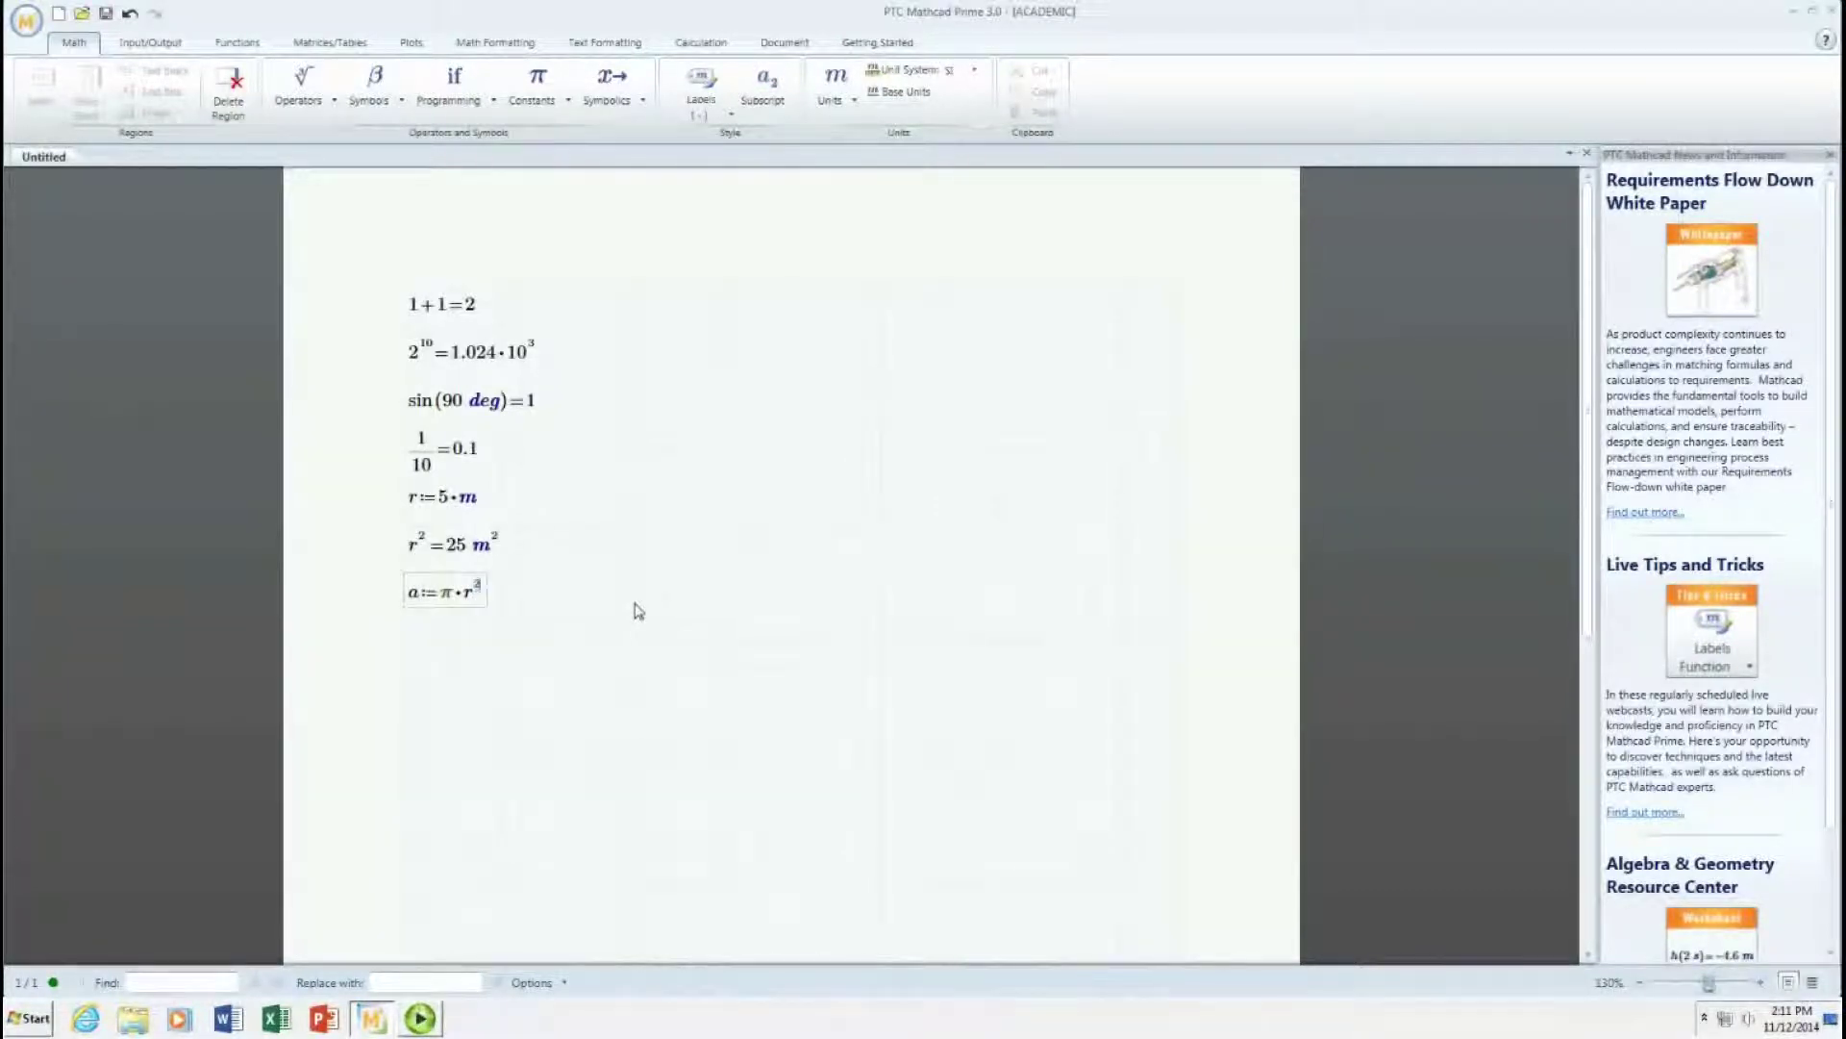
{"action": "key", "text": "Return"}
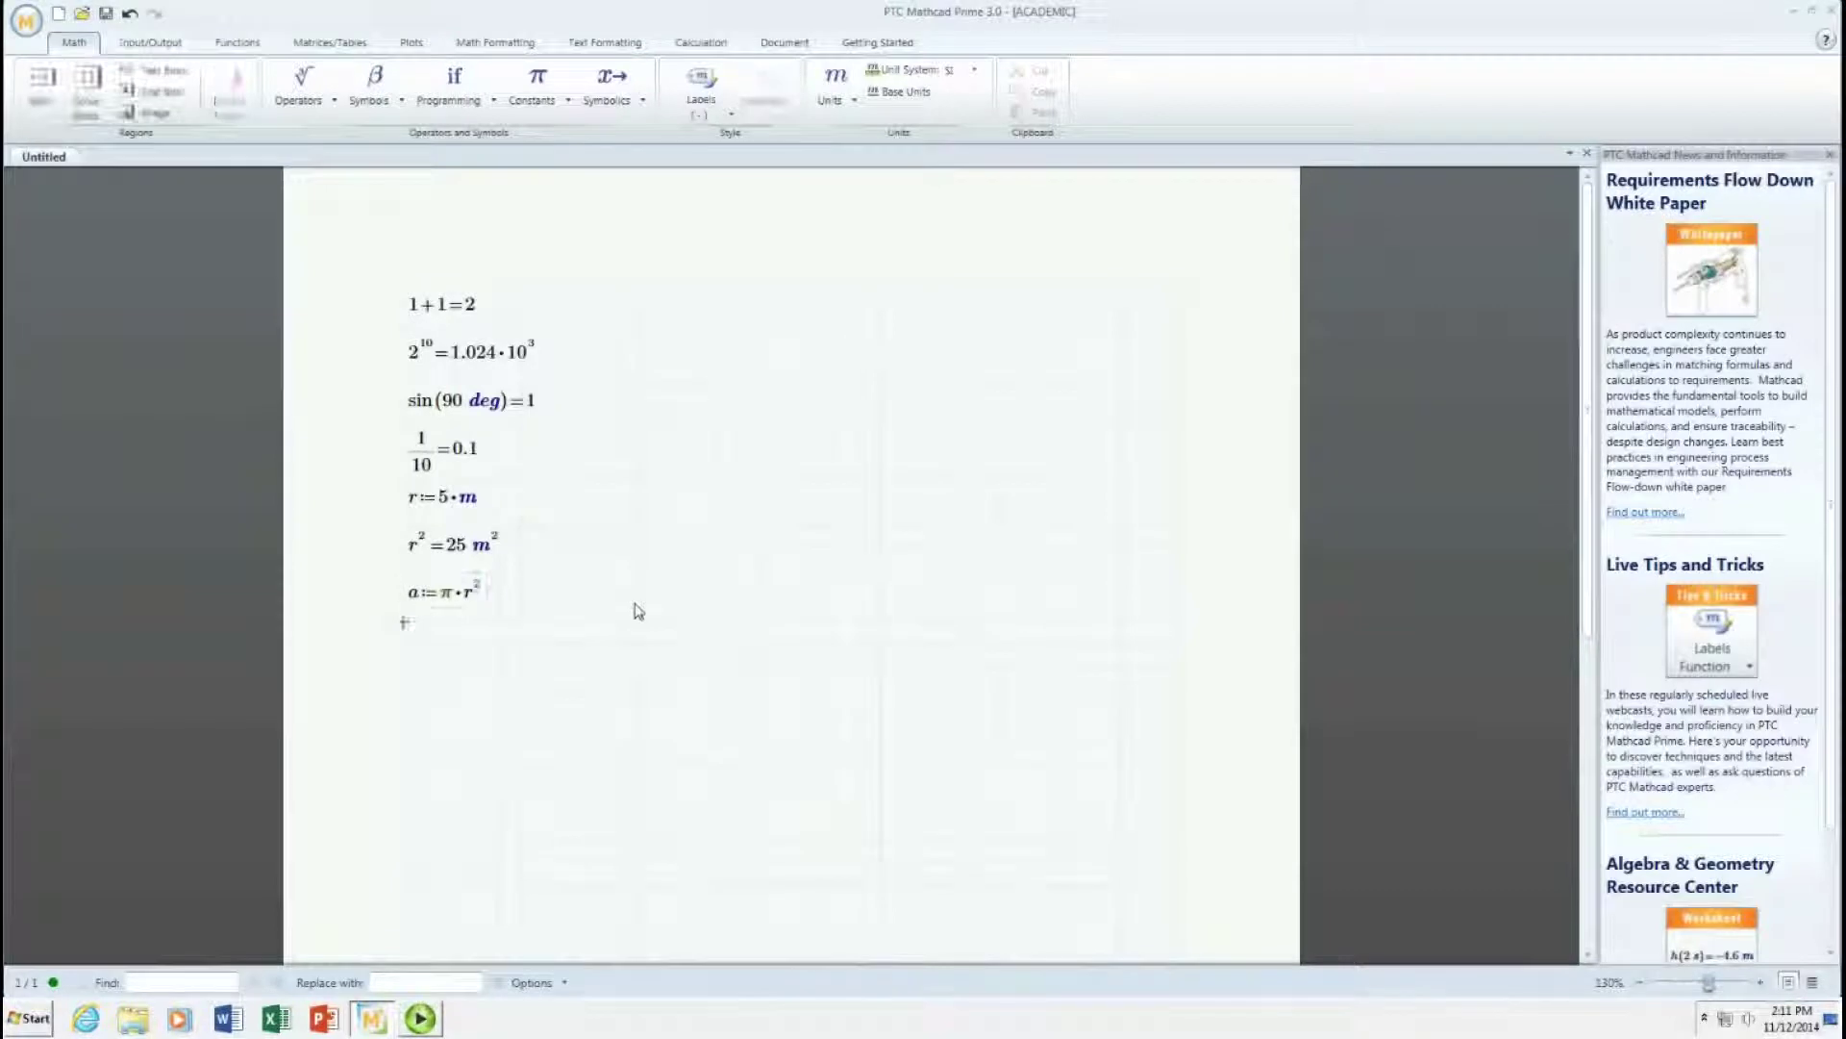
- Evaluate the definition of a on the same line and convert its result unit from metres to feet (ft²)
{"action": "left_click", "coordinate": [483, 595]}
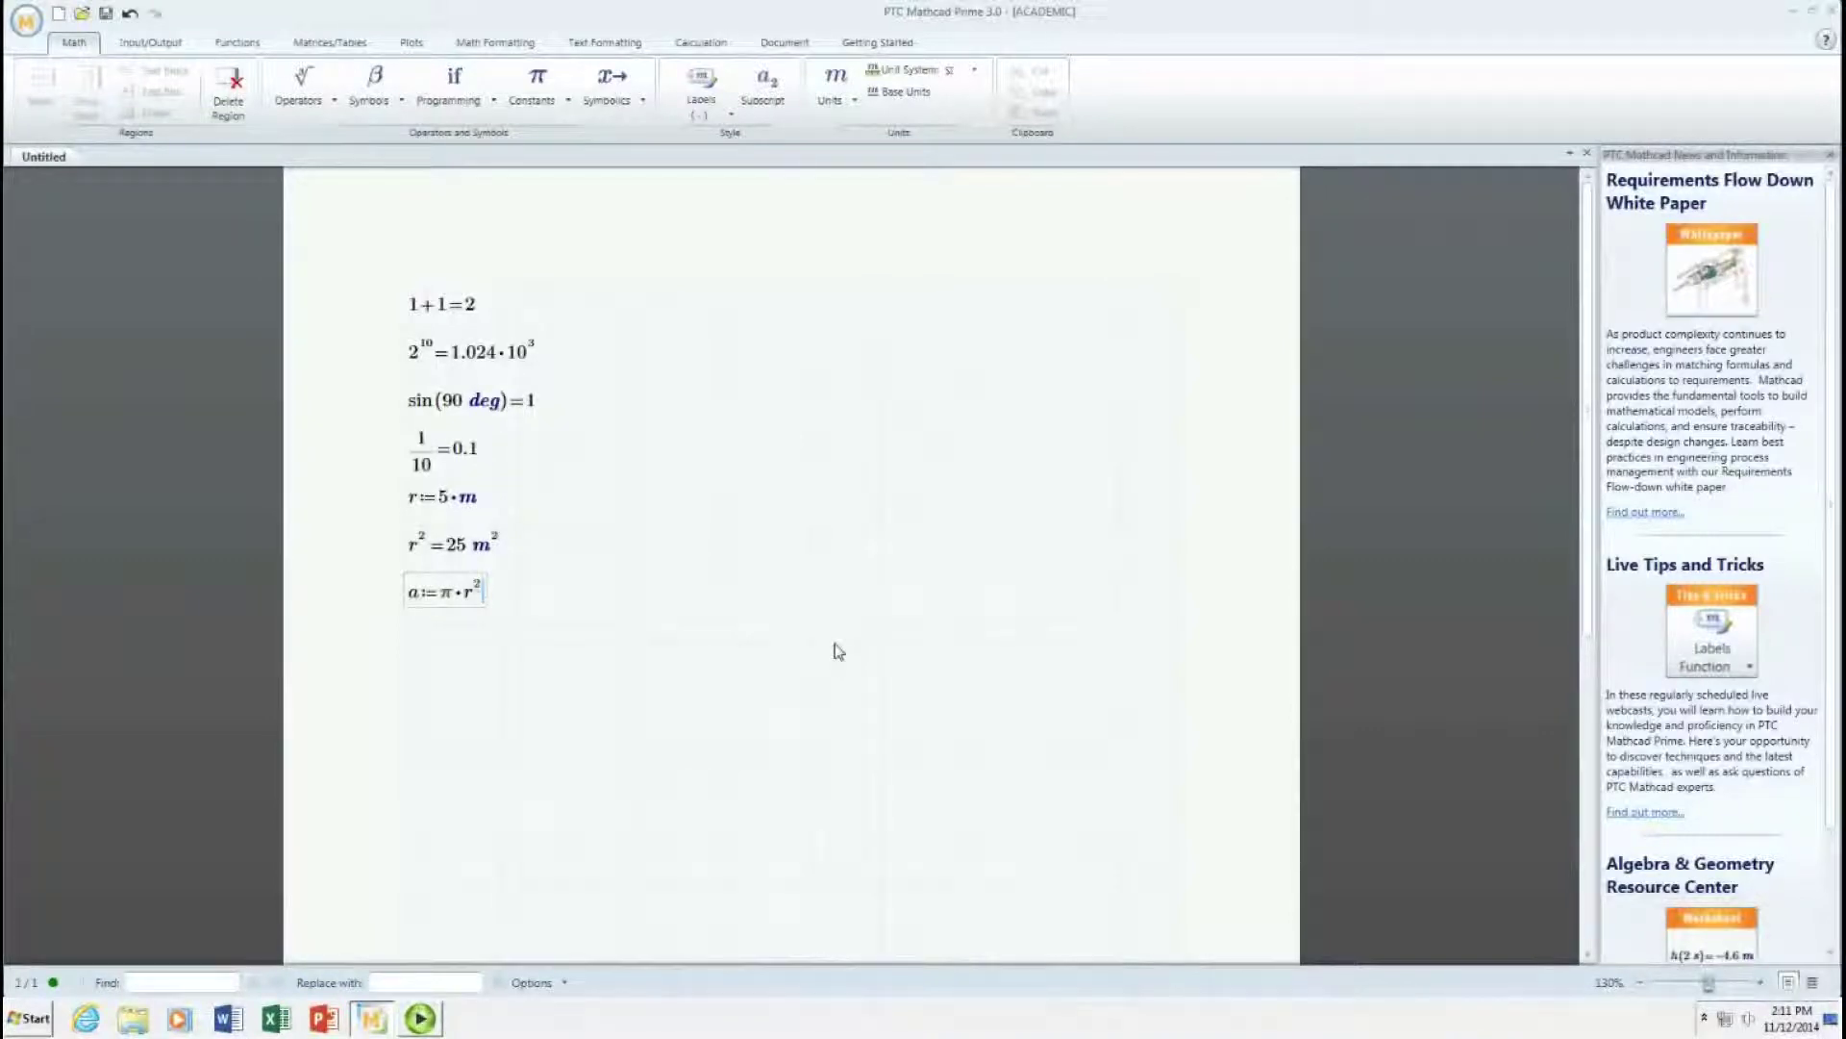
{"action": "type", "text": "=78.54 m^2"}
{"action": "left_click", "coordinate": [567, 595]}
{"action": "double_click", "coordinate": [566, 593]}
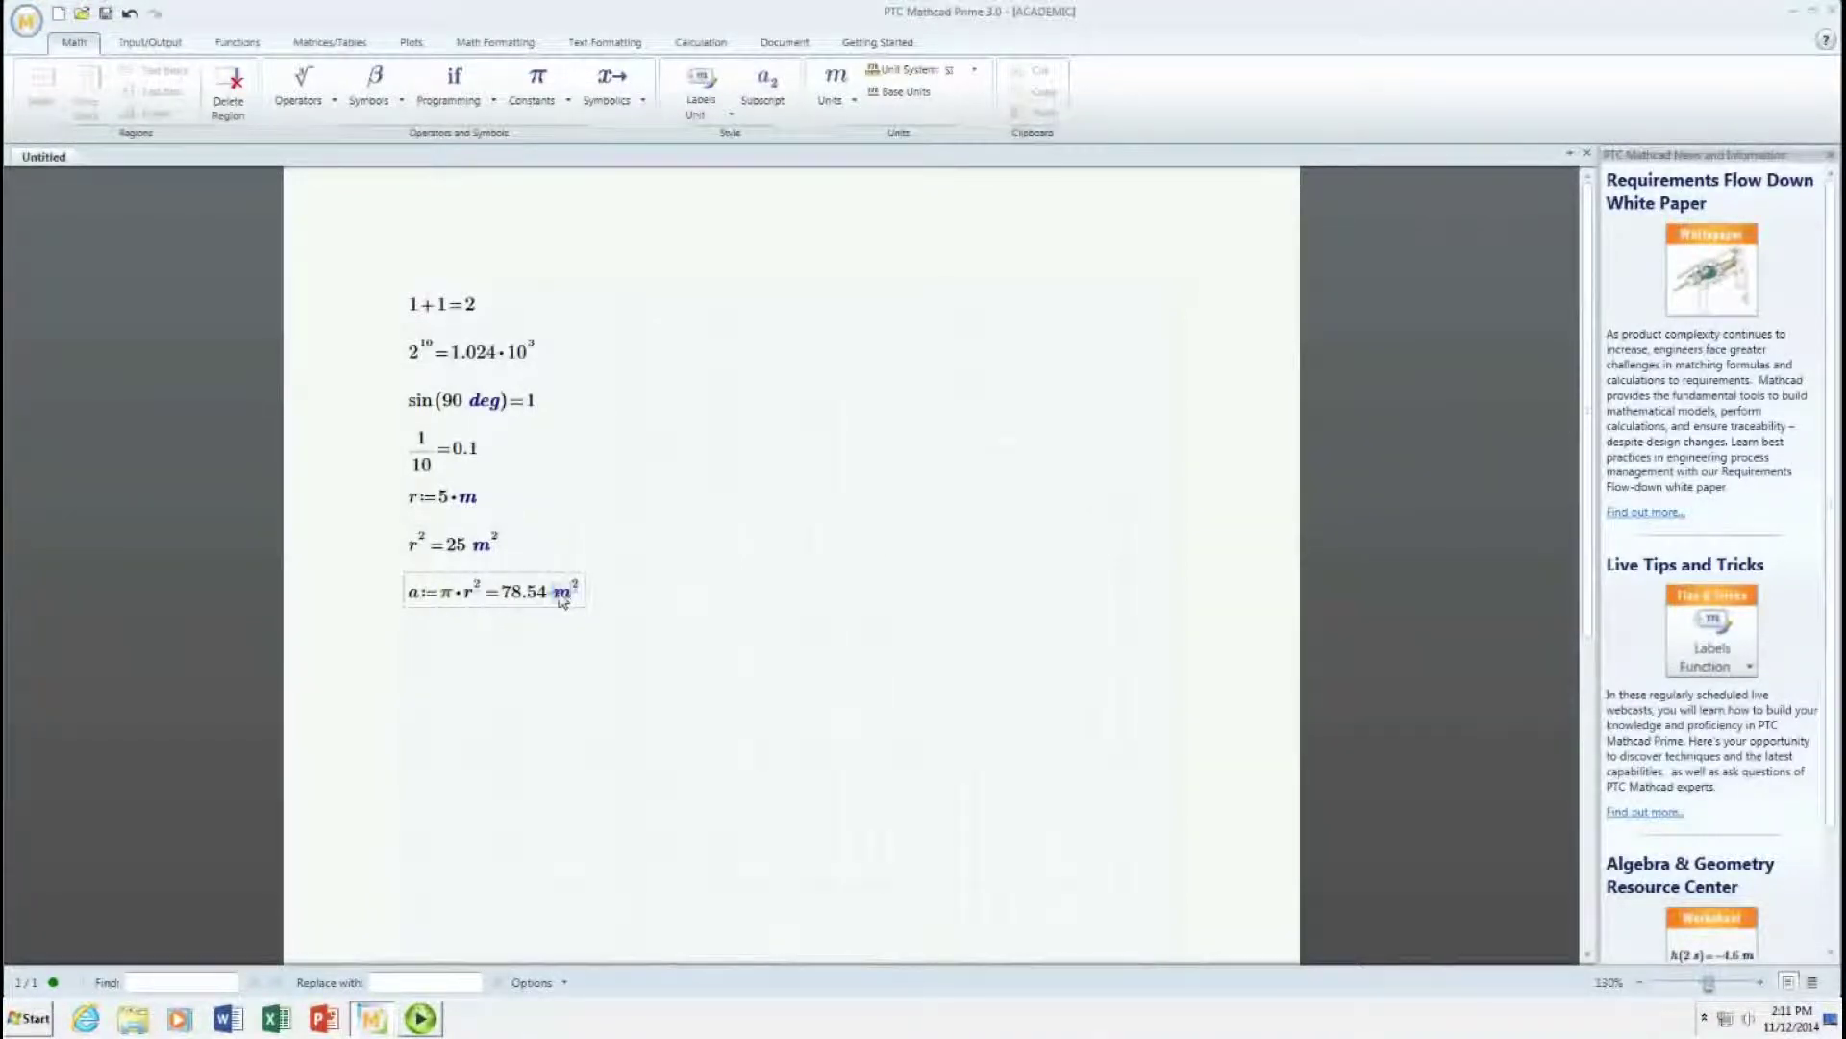
{"action": "type", "text": "ft"}
{"action": "left_click", "coordinate": [672, 595]}
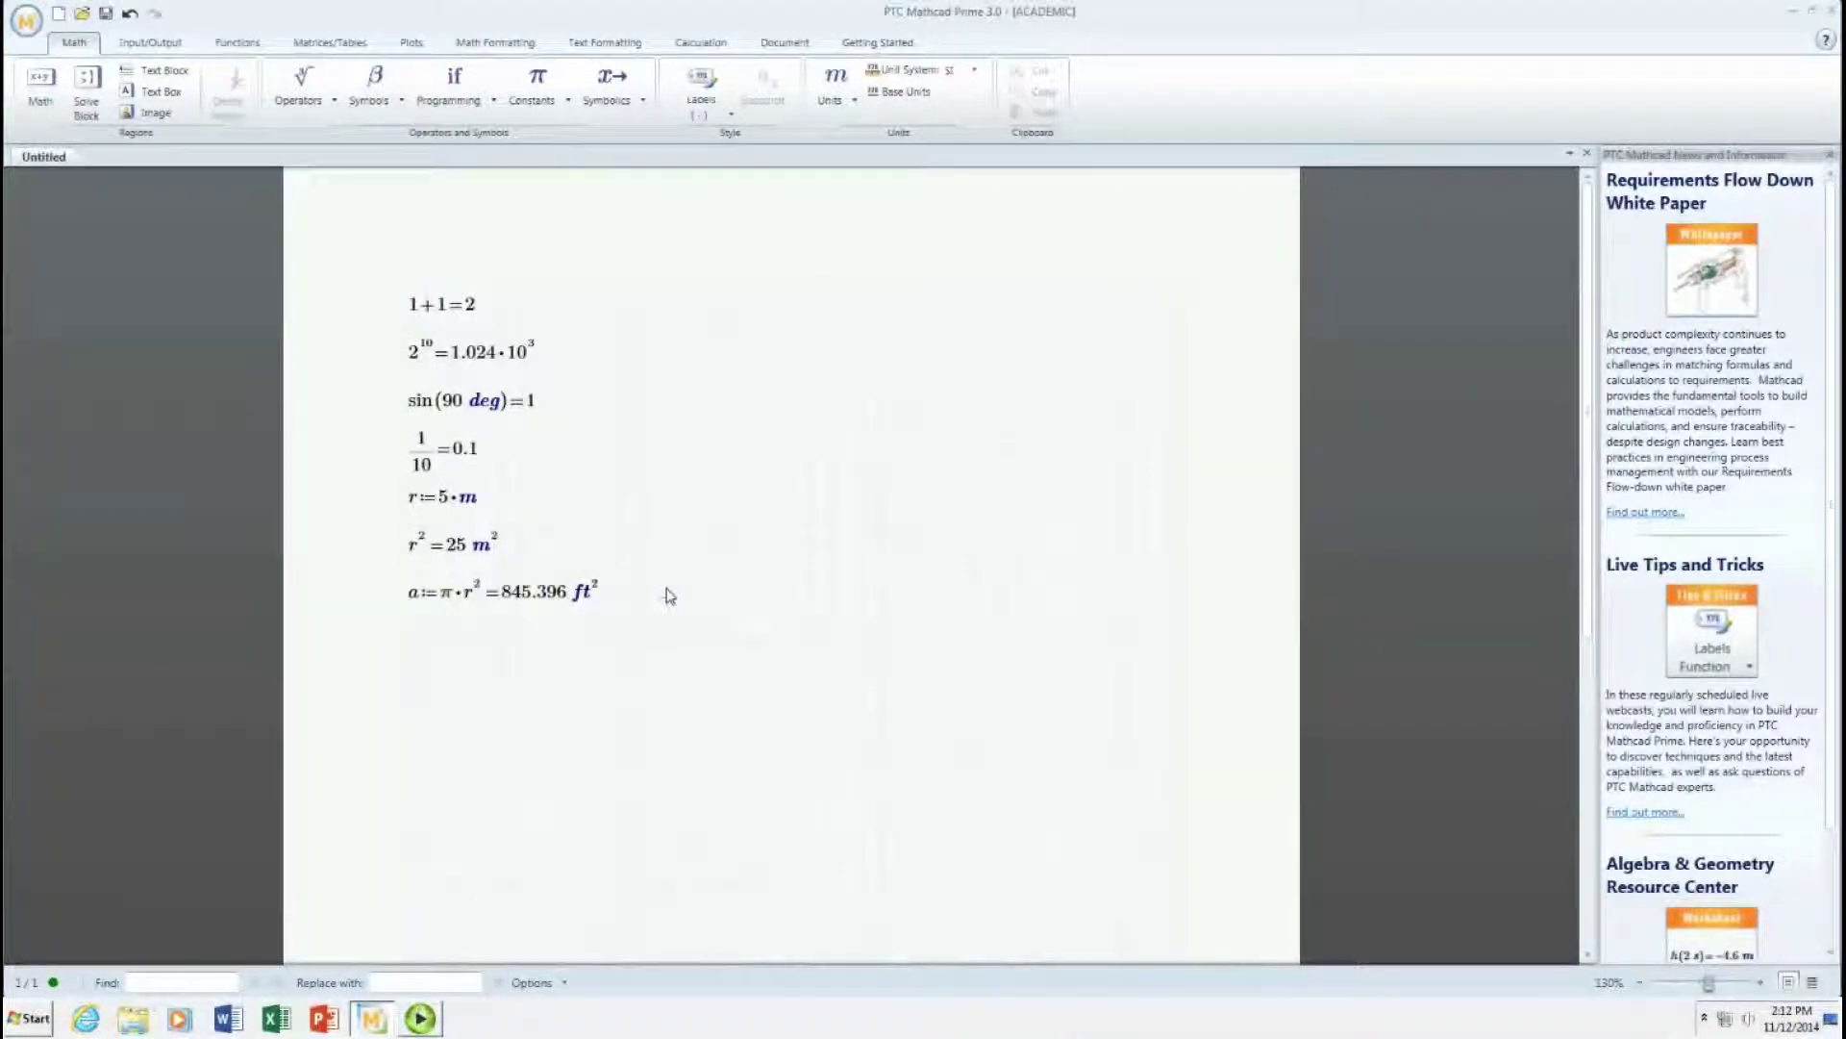
{"action": "left_click", "coordinate": [665, 597]}
- Insert a second π factor, made as a Greek letter, before r² in the definition of a
{"action": "left_click", "coordinate": [444, 594]}
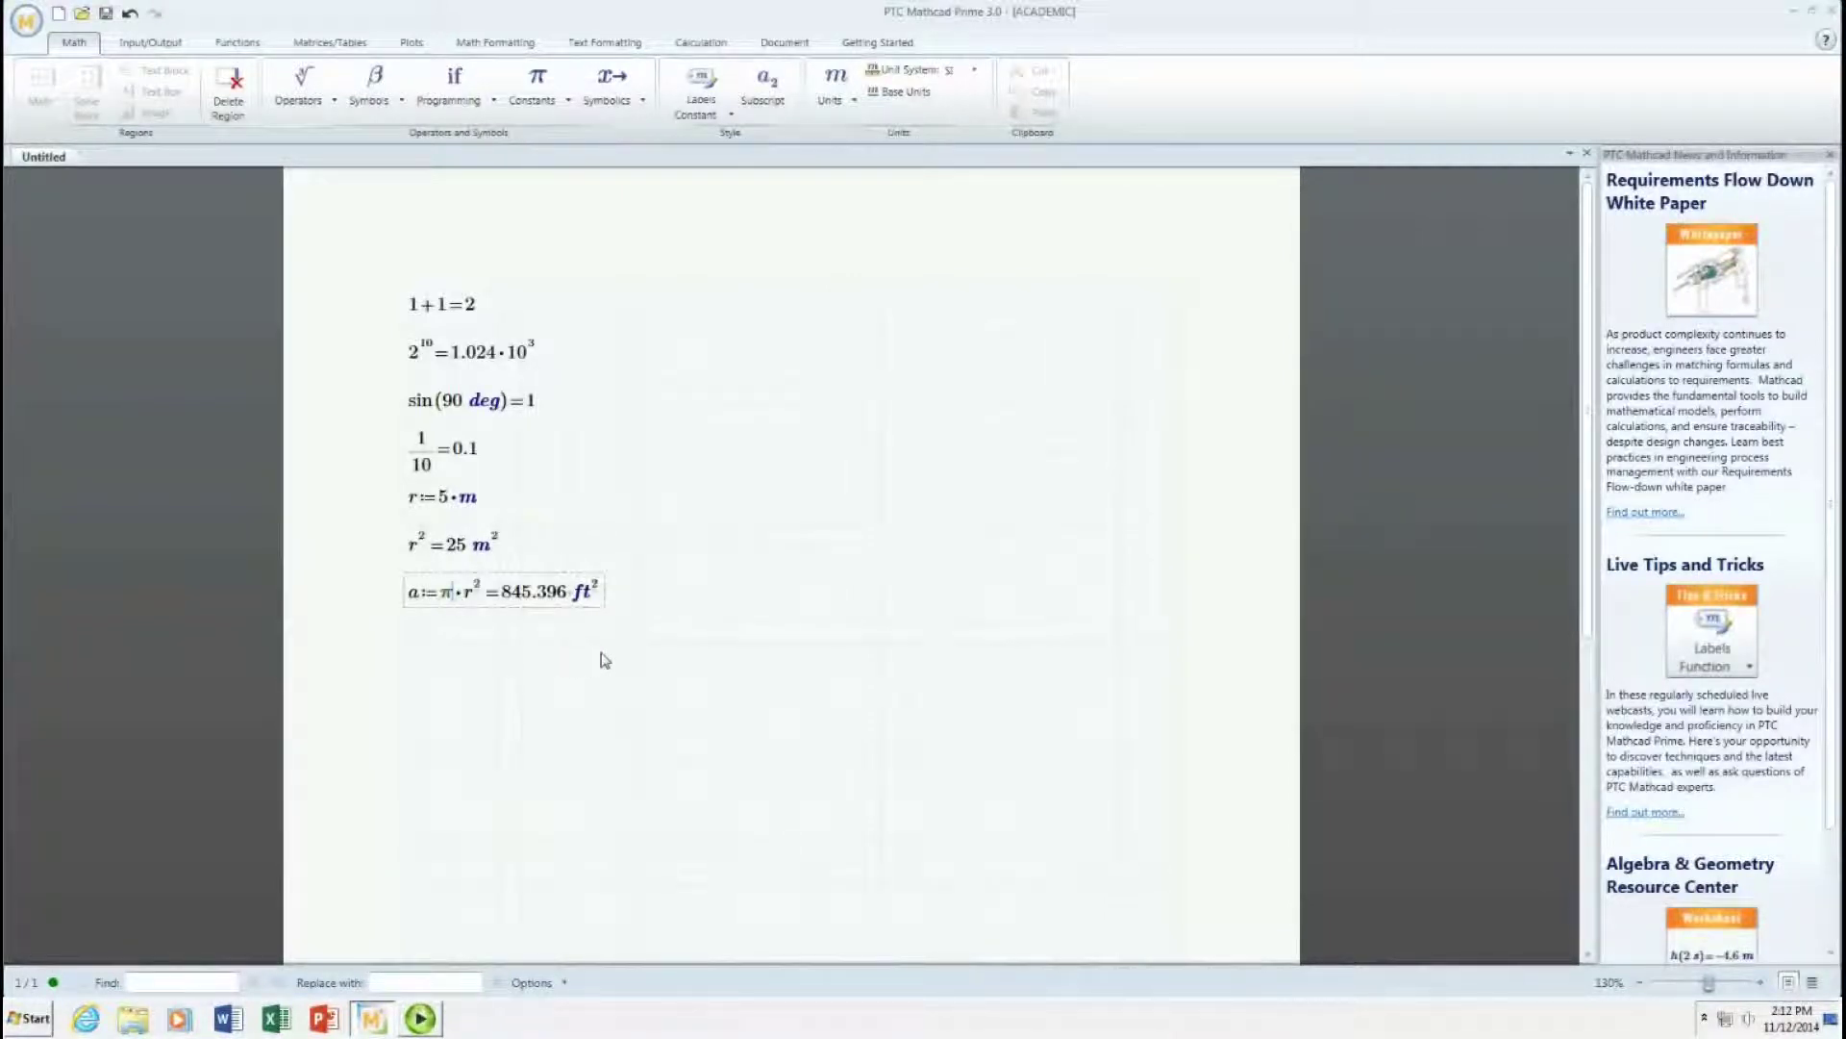
{"action": "type", "text": "*"}
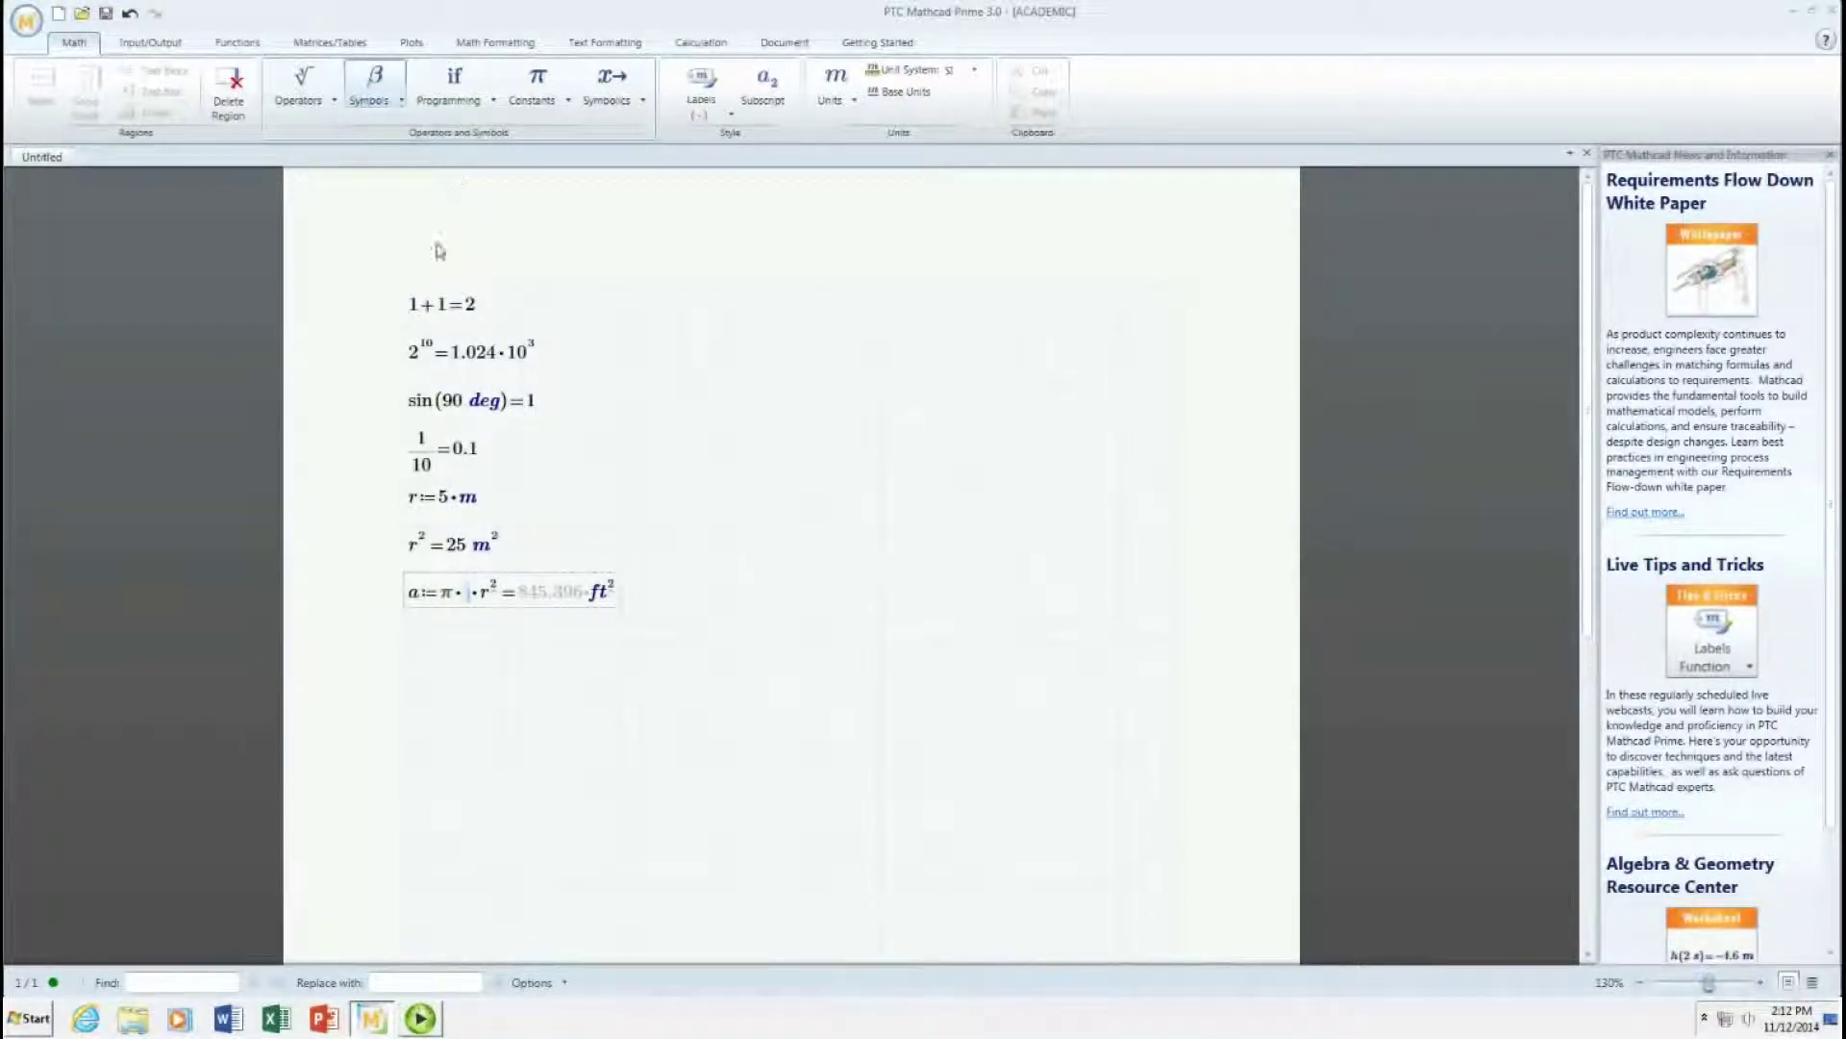
{"action": "type", "text": "p"}
{"action": "key", "text": "ctrl+g"}
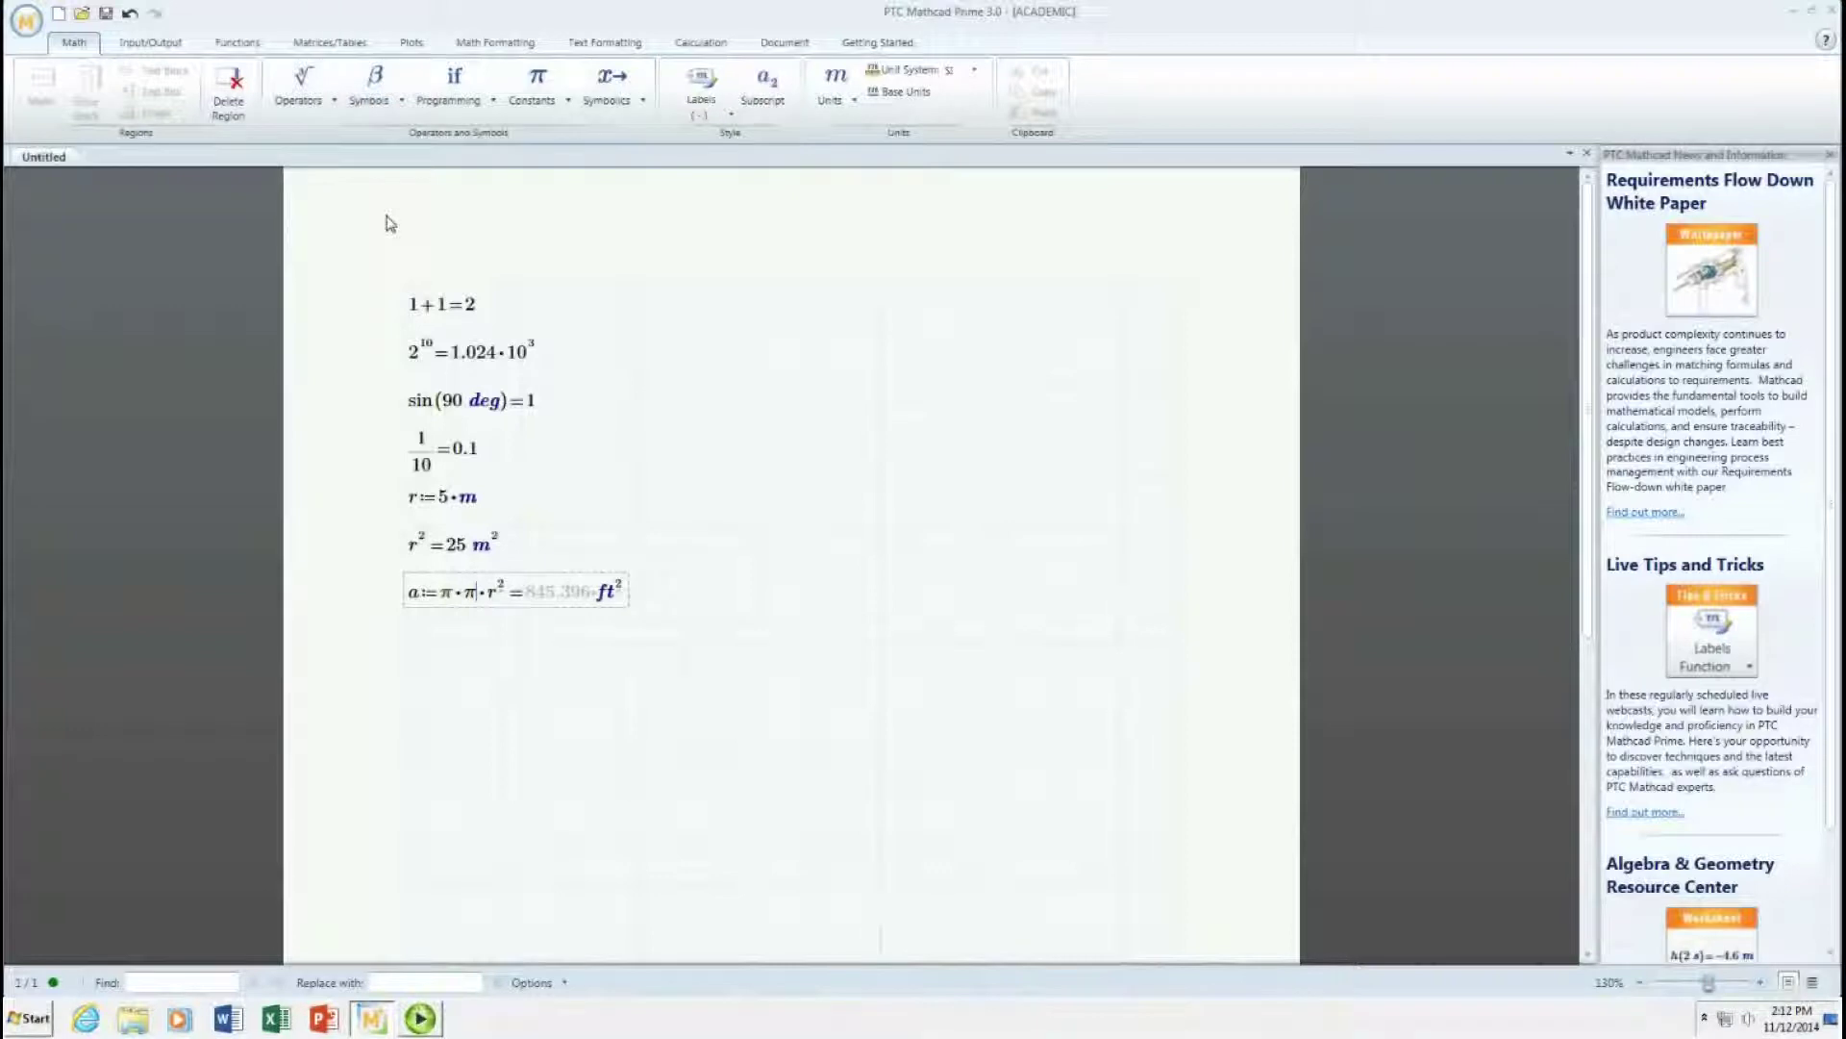
- Remove the ft unit from the result of a to restore the default unit and recalculate
{"action": "left_click", "coordinate": [604, 595]}
{"action": "double_click", "coordinate": [604, 592]}
{"action": "key", "text": "Delete"}
{"action": "left_click", "coordinate": [714, 718]}
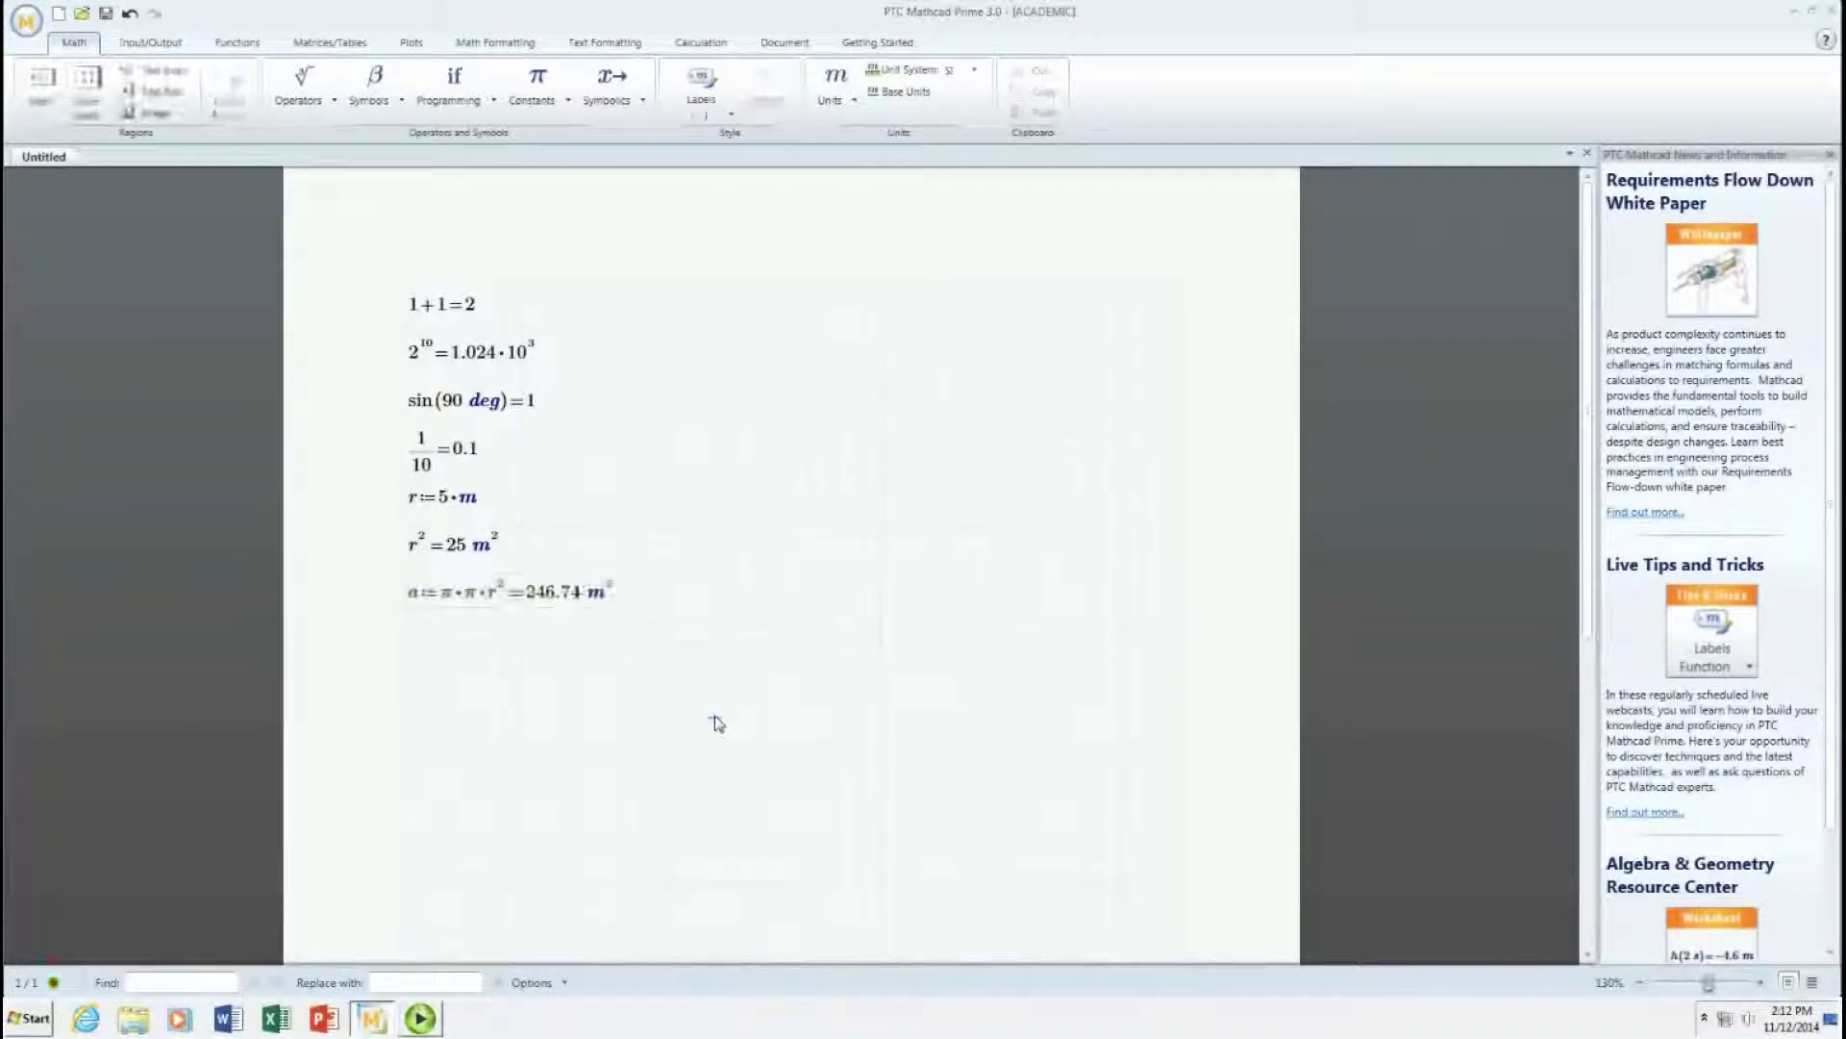
{"action": "left_click", "coordinate": [477, 601]}
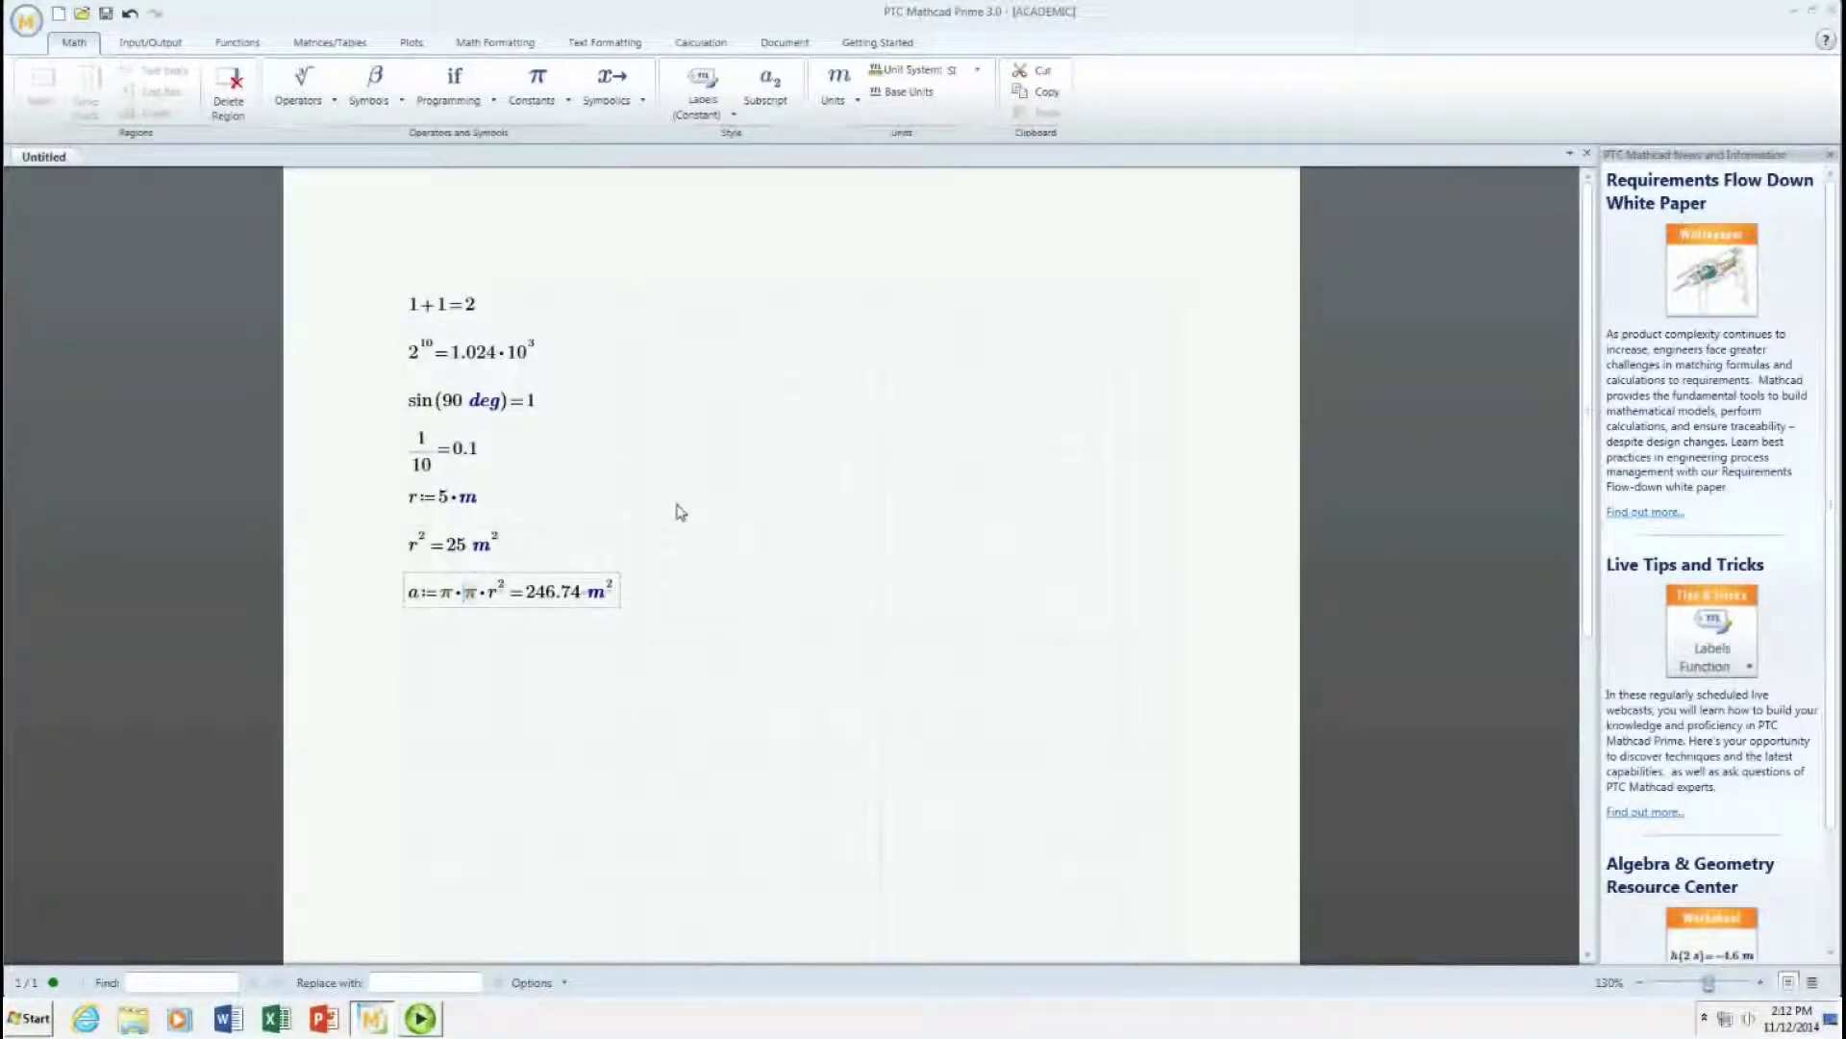
{"action": "left_click", "coordinate": [373, 92]}
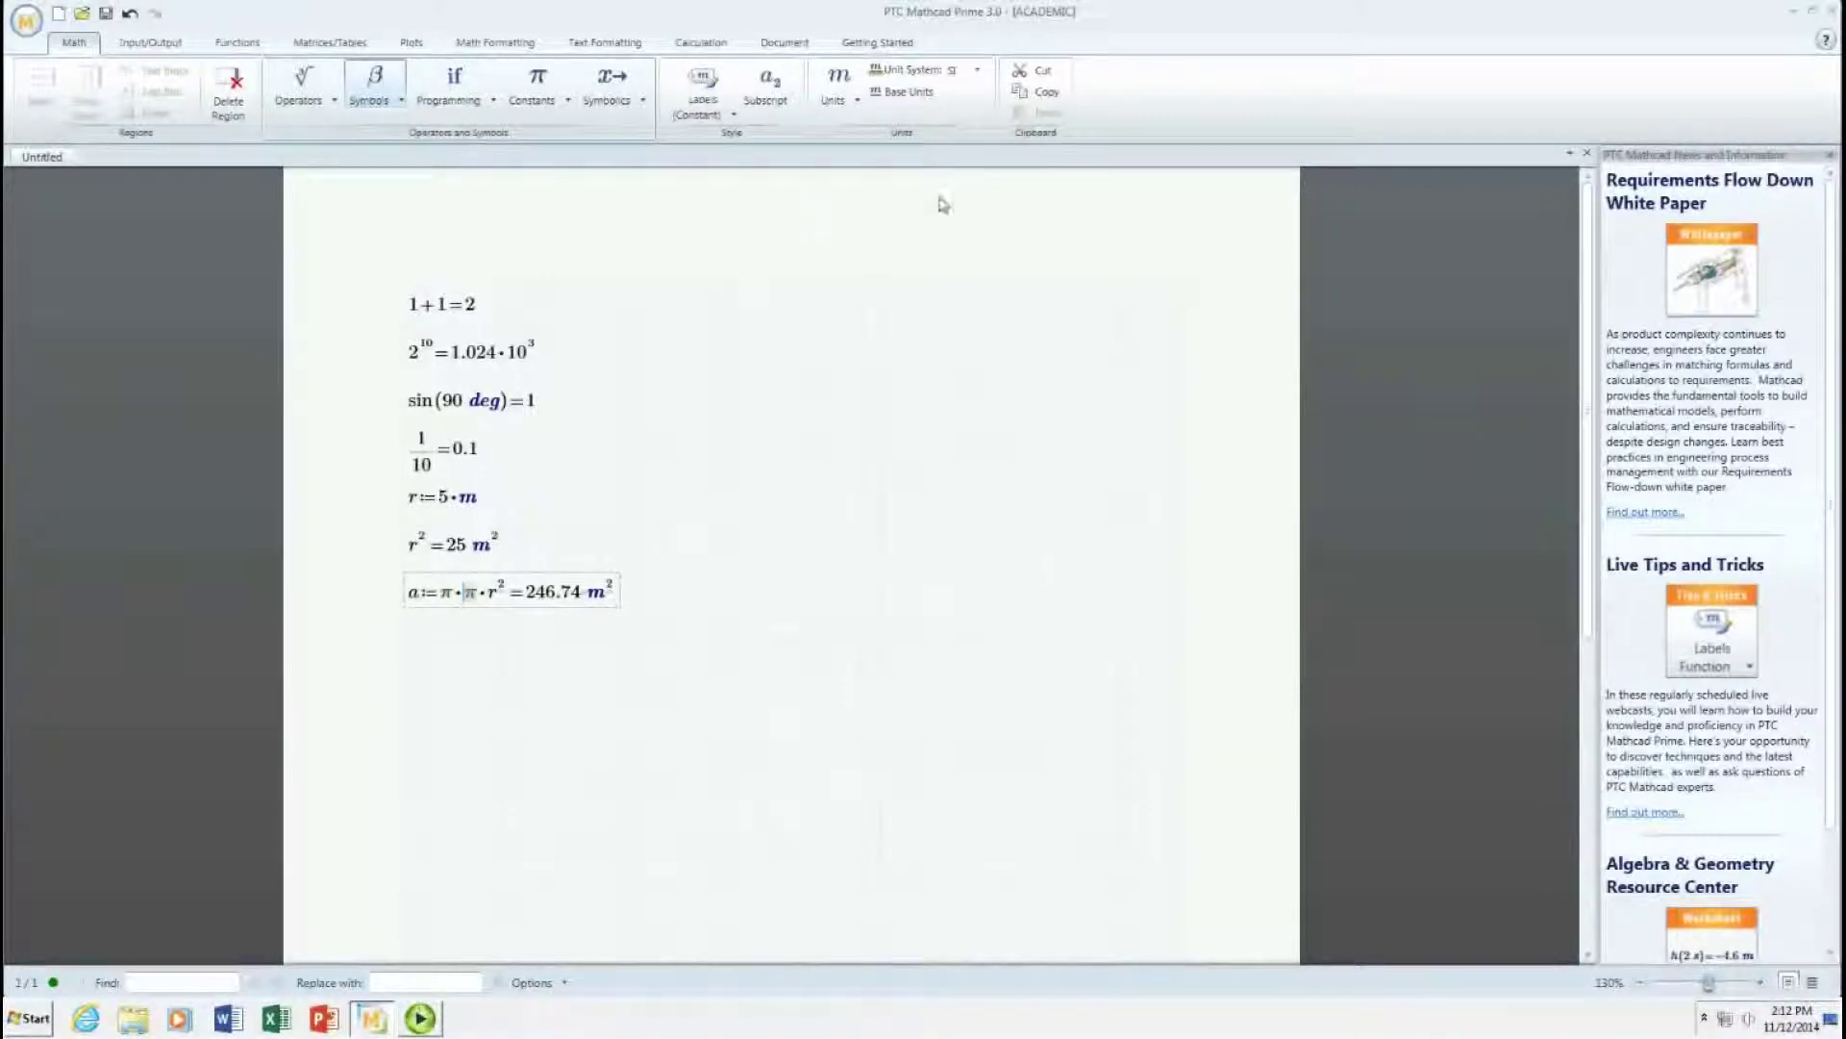
{"action": "key", "text": "Escape"}
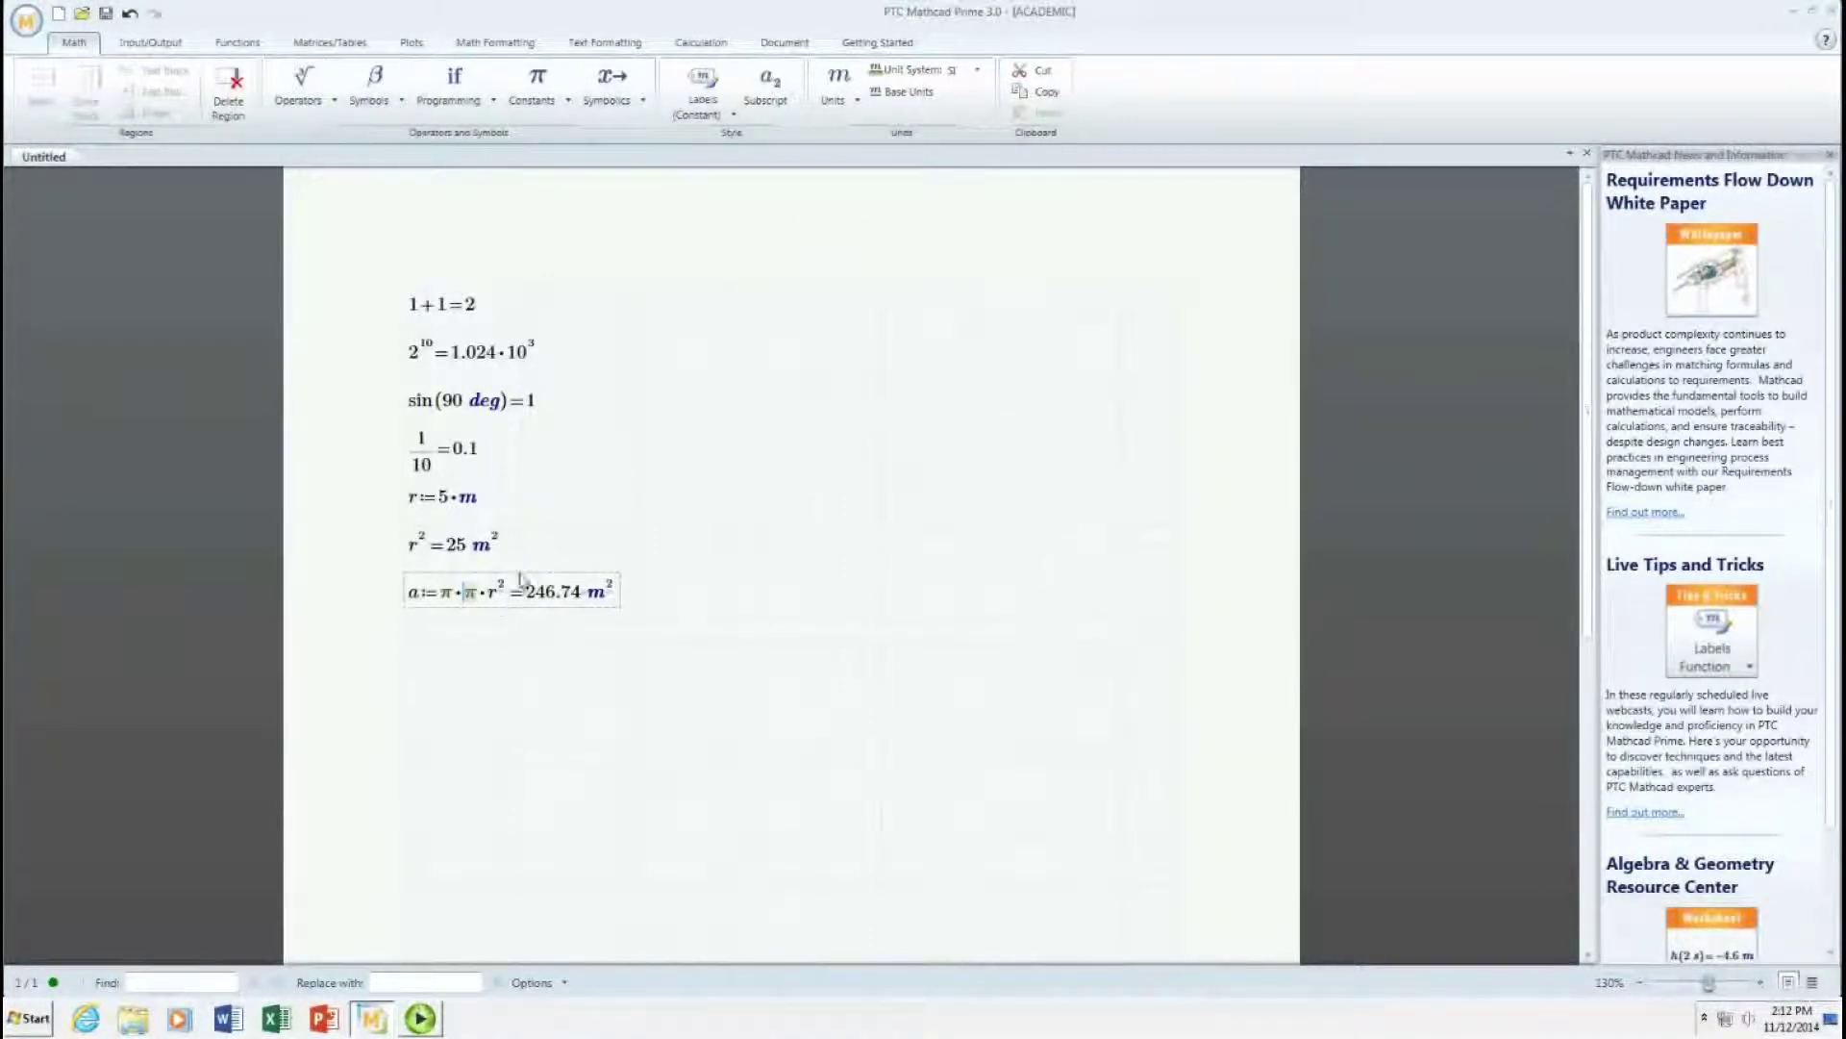
- Move the definition of a down to leave space below r², and delete its second π factor
{"action": "left_click_drag", "start_coordinate": [524, 580], "coordinate": [524, 629]}
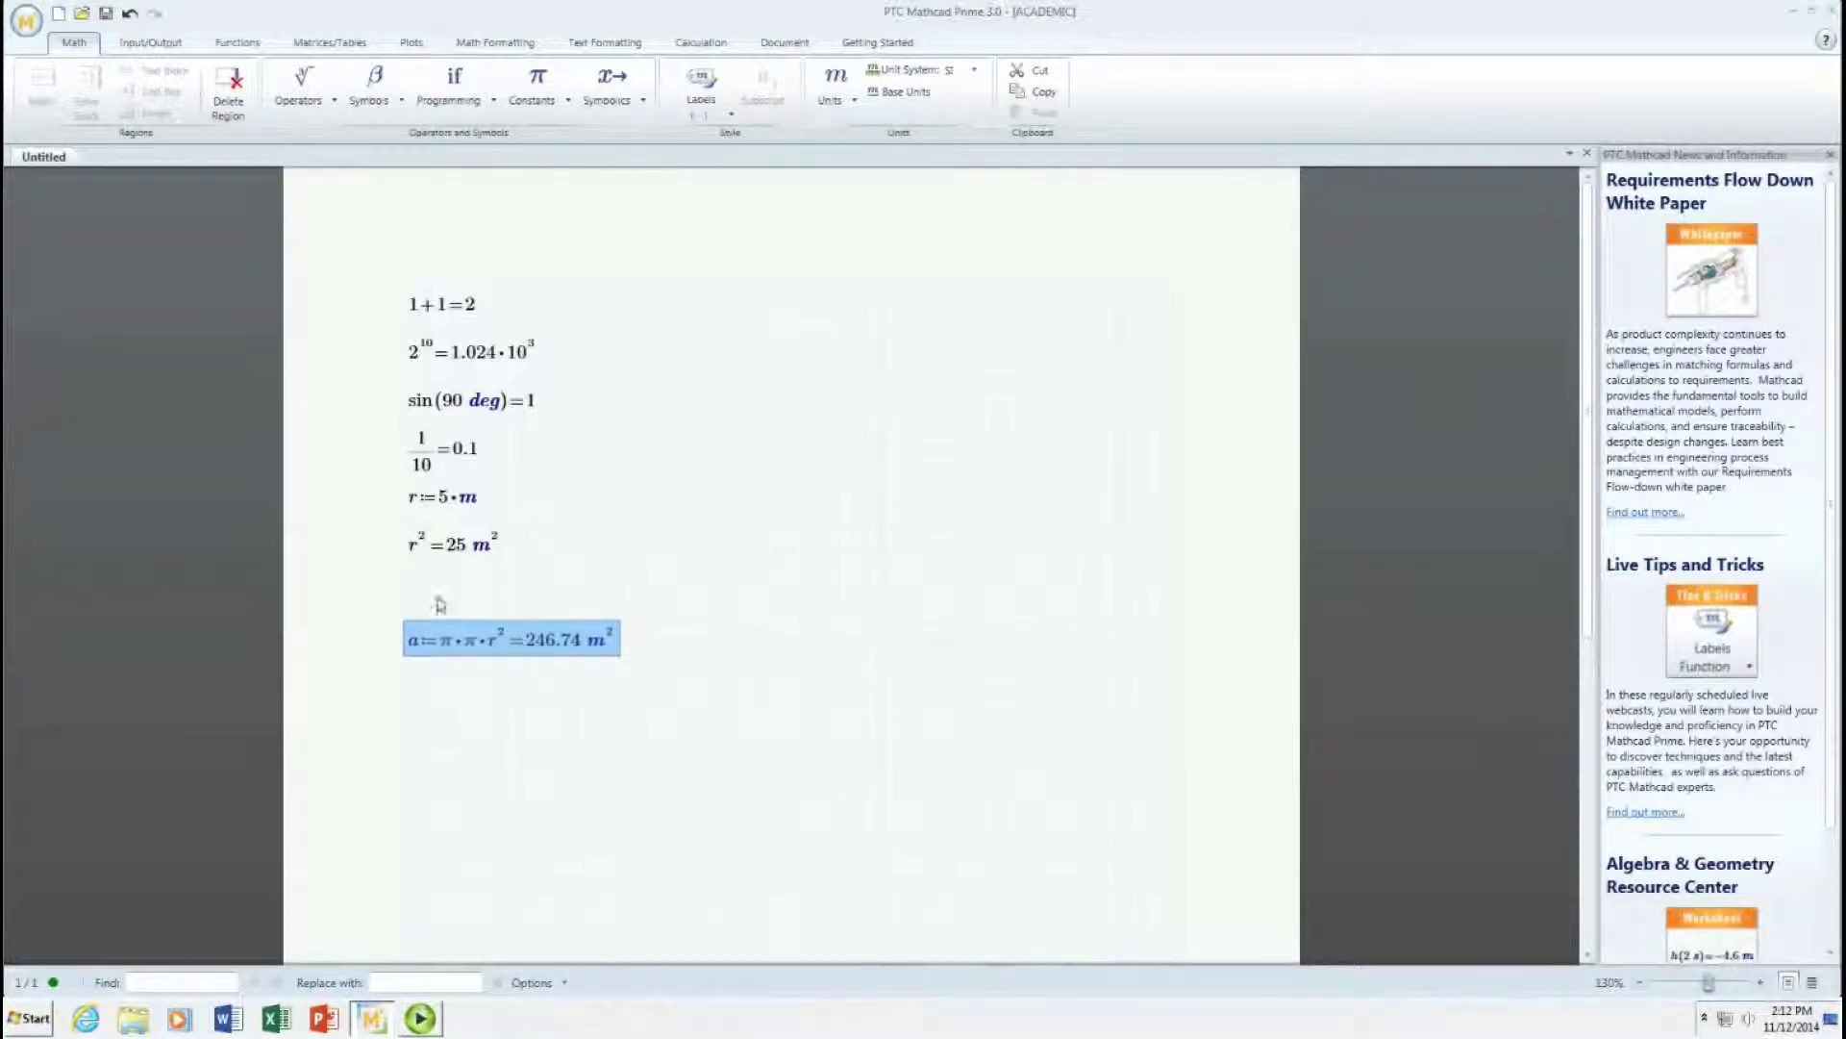
{"action": "left_click_drag", "start_coordinate": [501, 627], "coordinate": [499, 652]}
{"action": "left_click", "coordinate": [506, 688]}
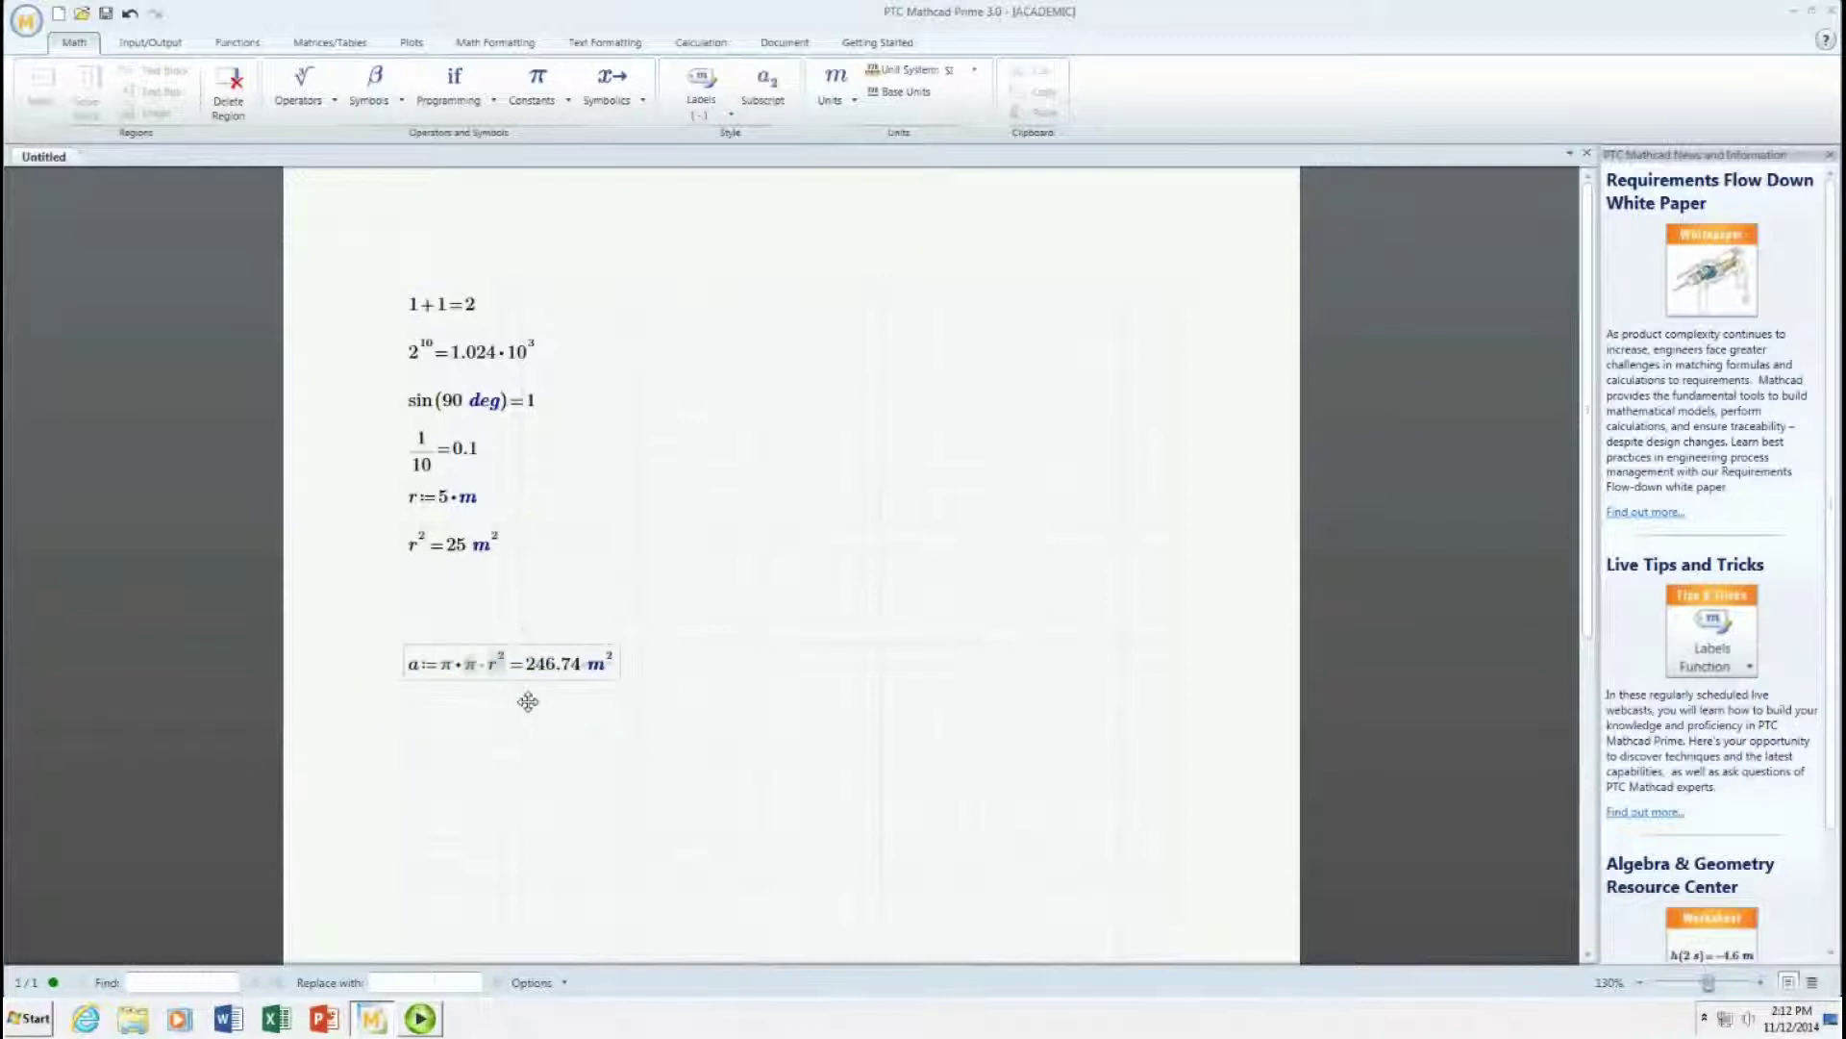
{"action": "key", "text": "BackSpace"}
{"action": "key", "text": "BackSpace"}
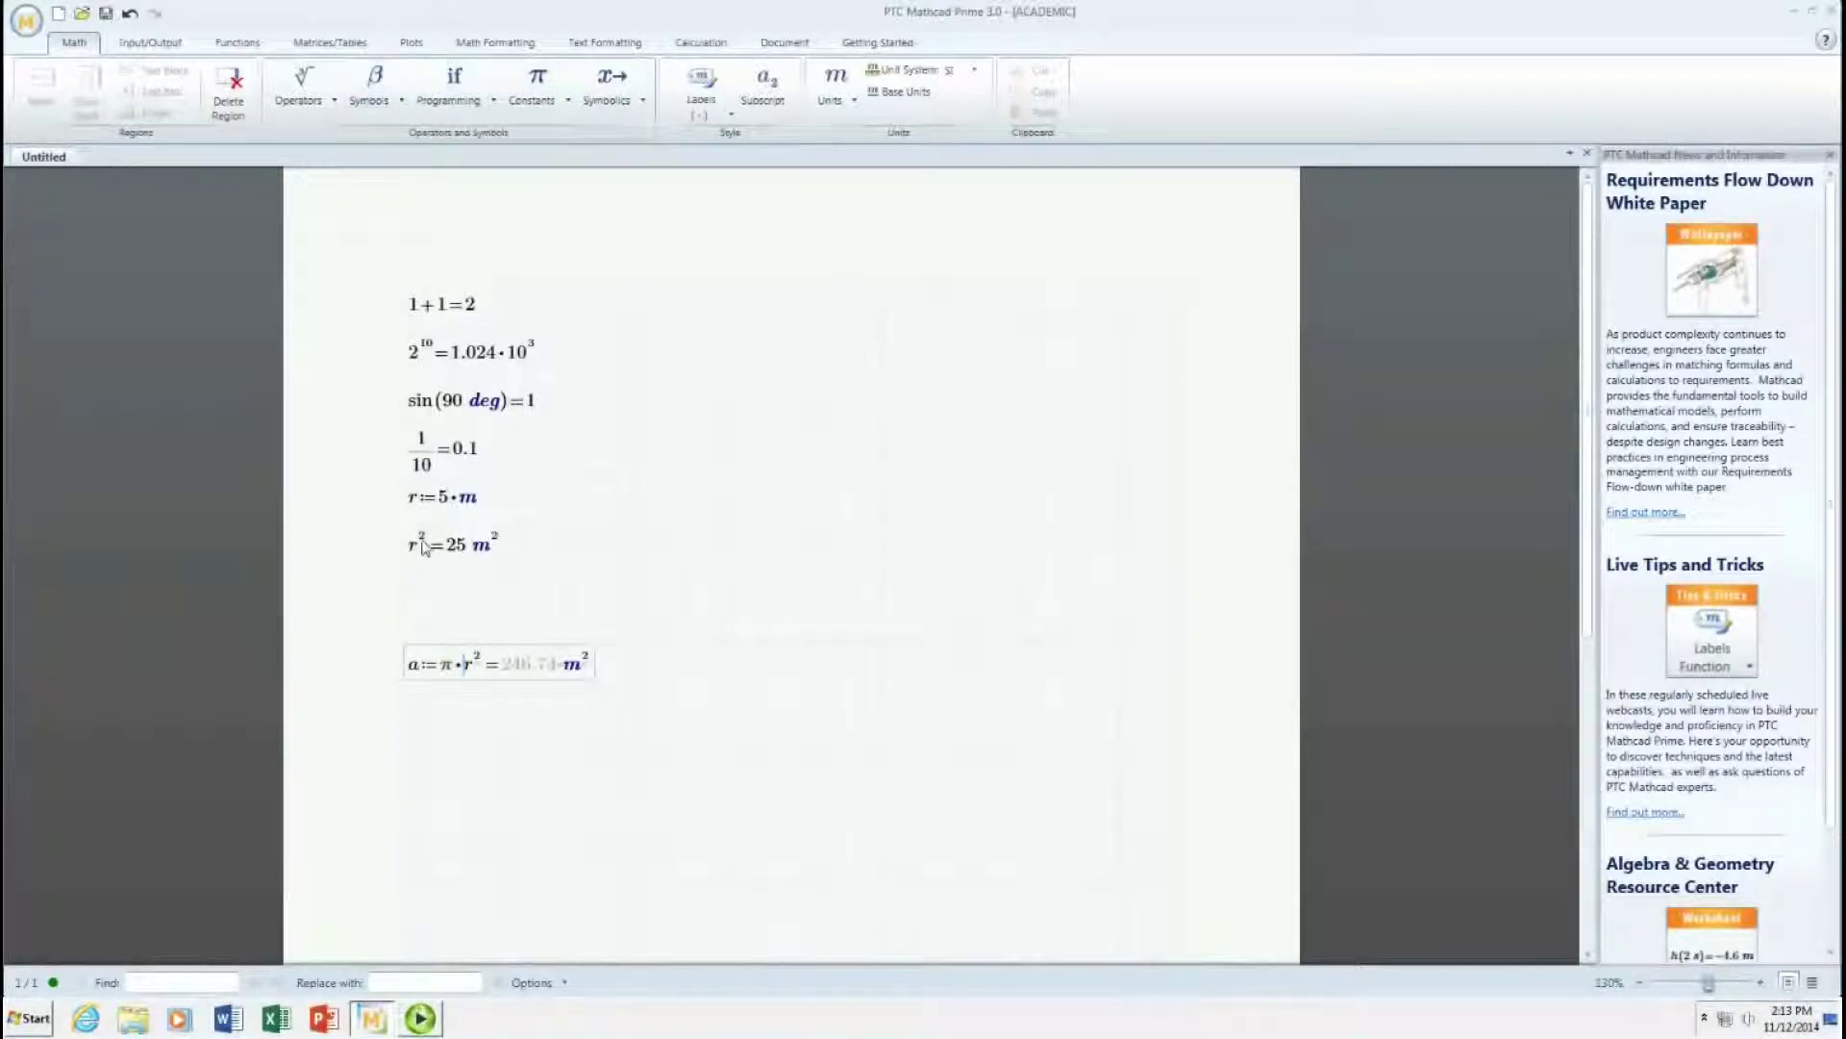
- Define the Greek letter π as a variable equal to 2 in the space between r² and a
{"action": "left_click", "coordinate": [413, 582]}
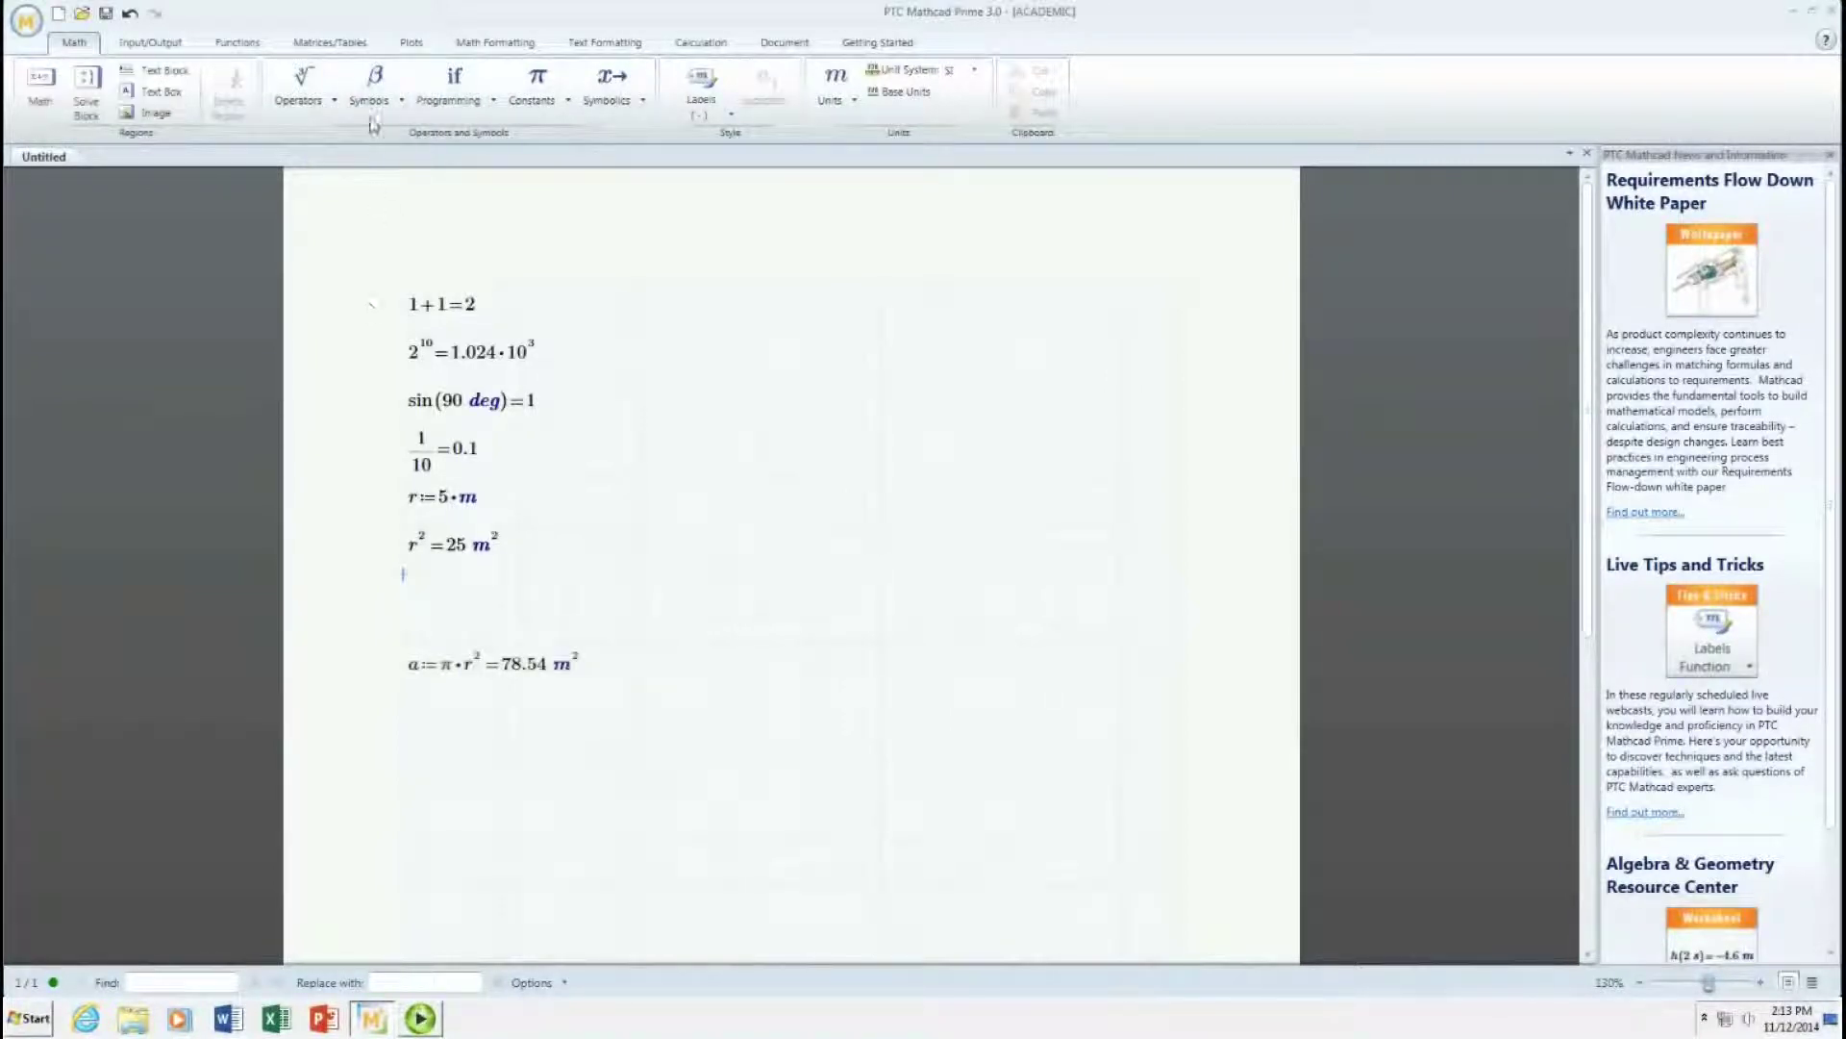
{"action": "key", "text": "ctrl+shift+p"}
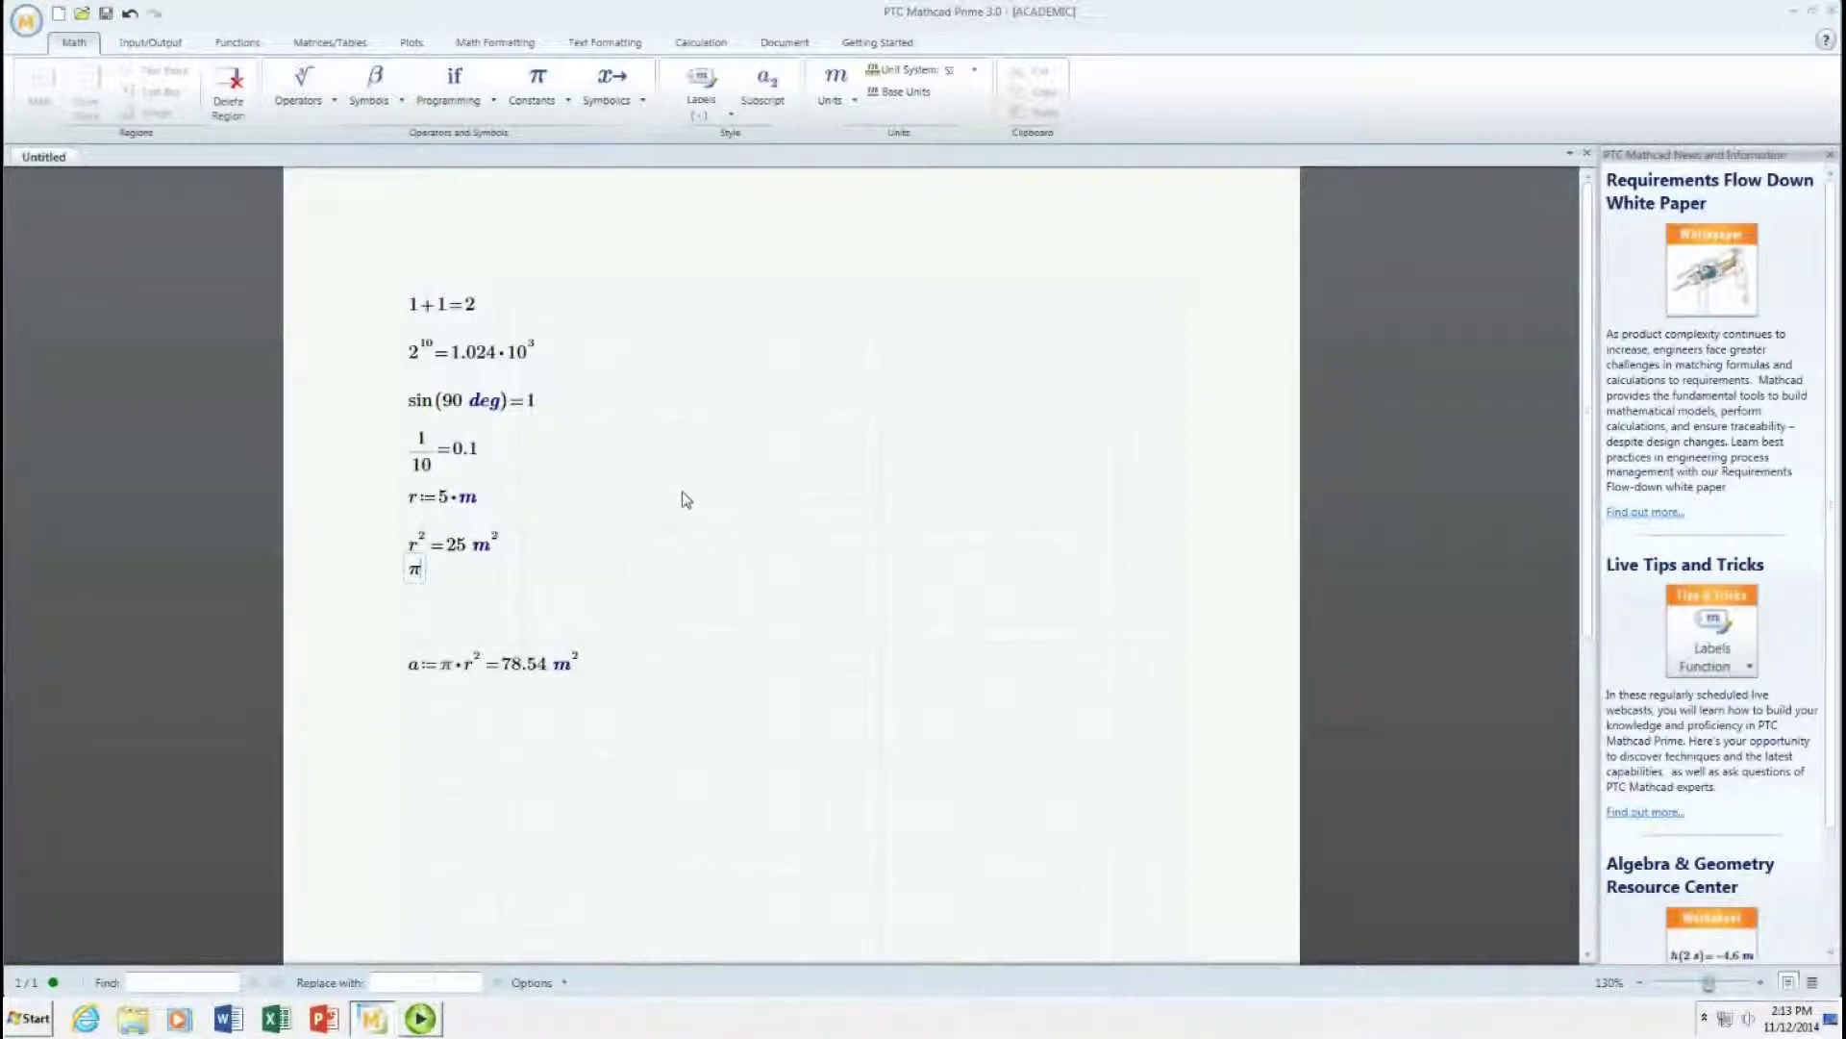
{"action": "type", "text": ":2"}
{"action": "left_click", "coordinate": [618, 573]}
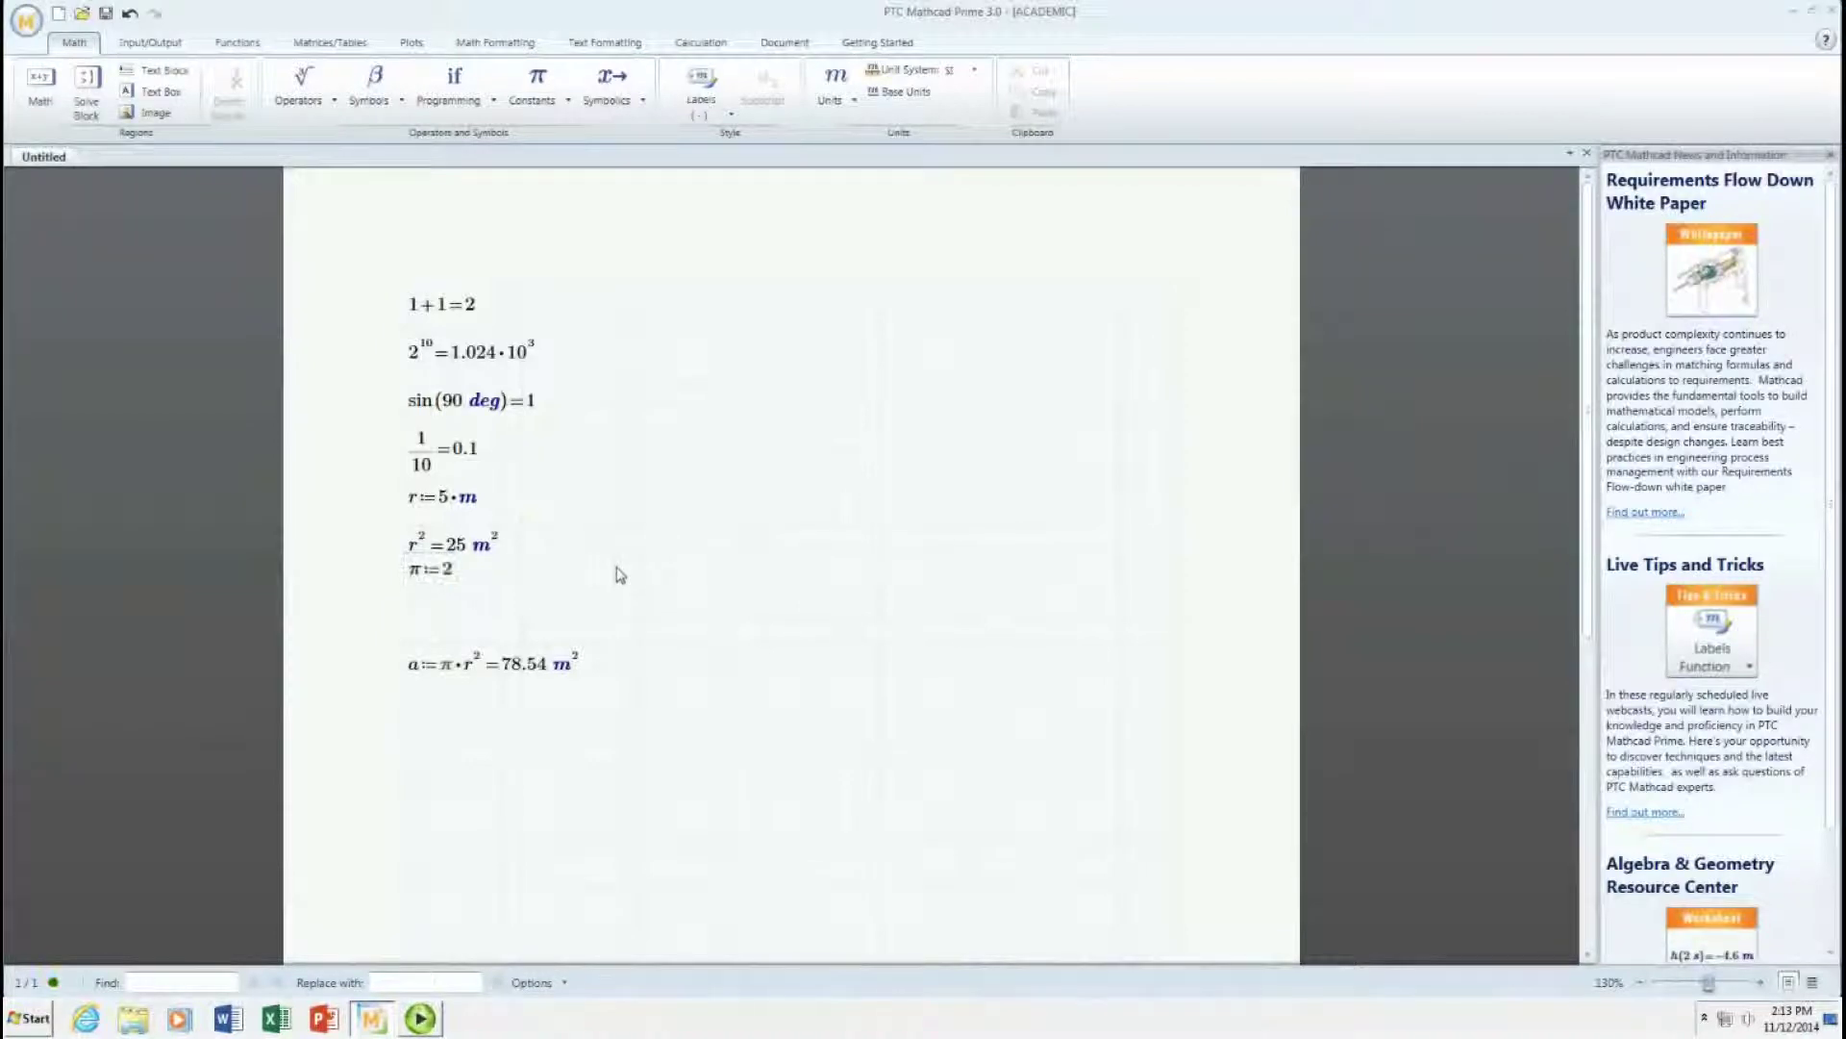
- Insert the user-defined π variable as an additional factor before r² in the definition of a and recalculate
{"action": "left_click", "coordinate": [456, 670]}
{"action": "left_click", "coordinate": [471, 670]}
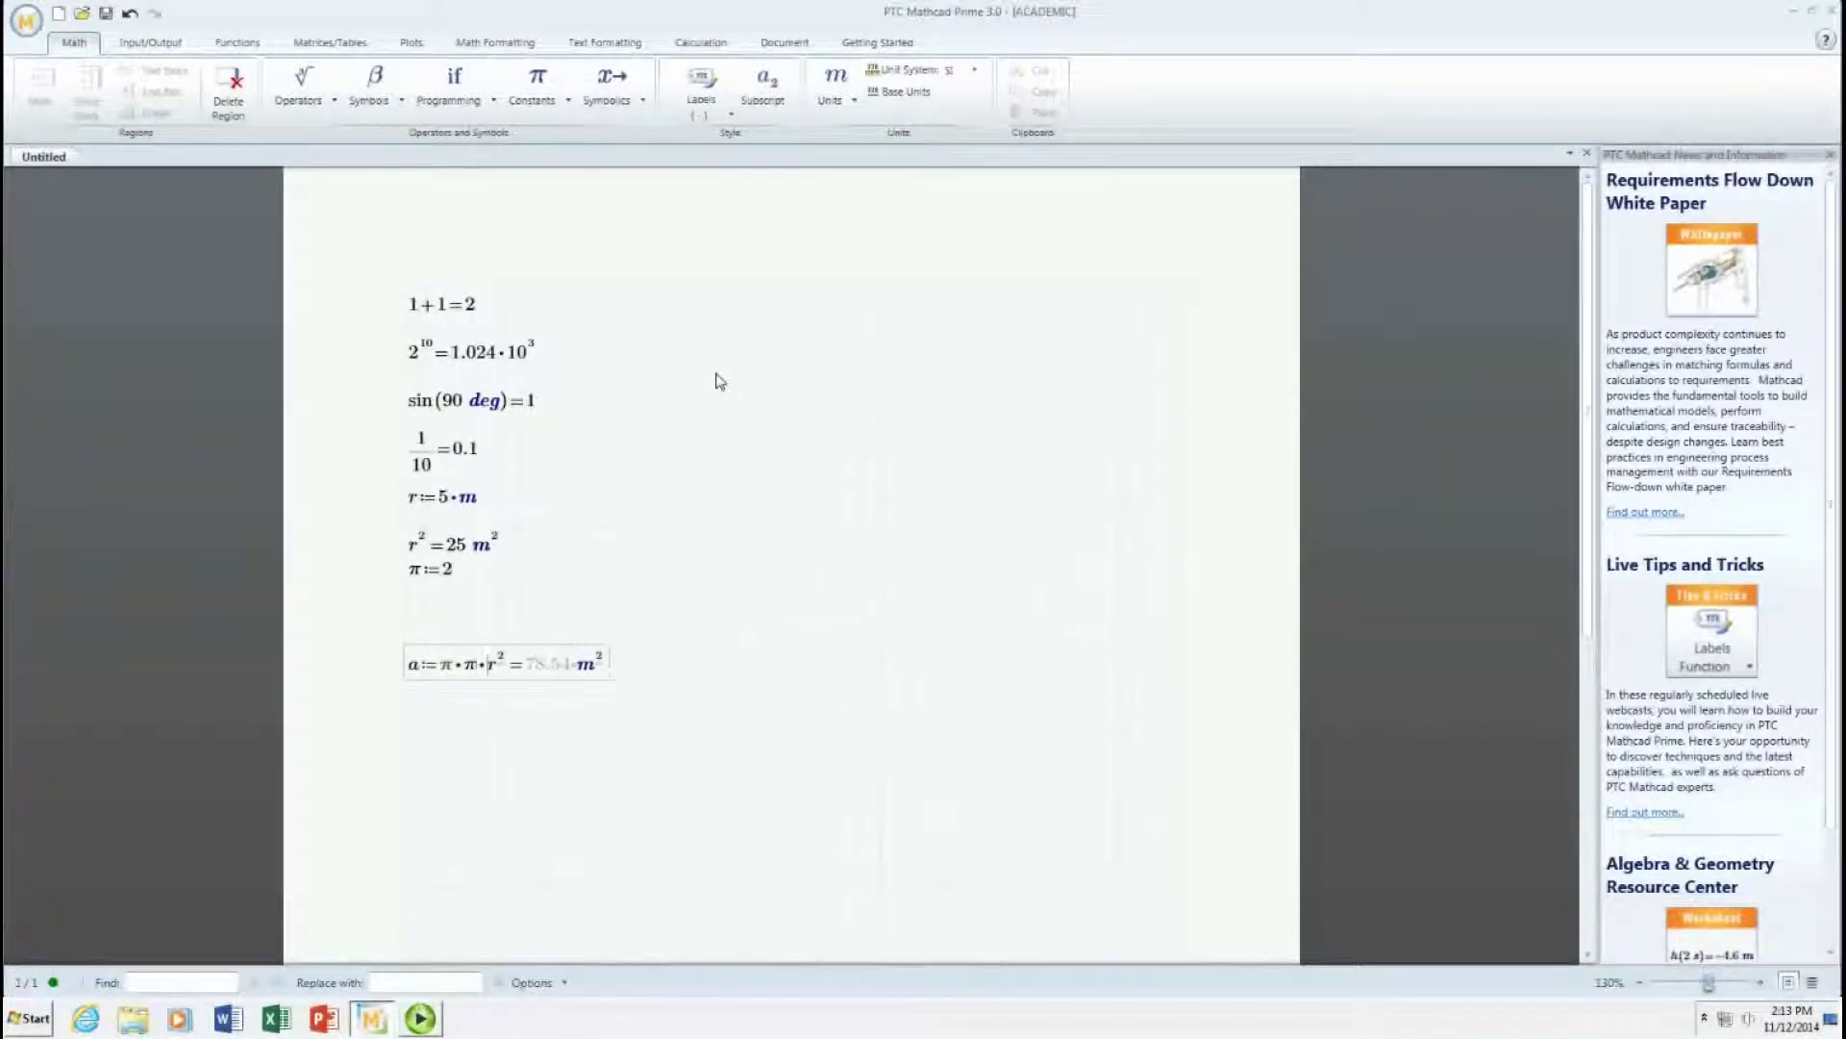
{"action": "left_click", "coordinate": [694, 733]}
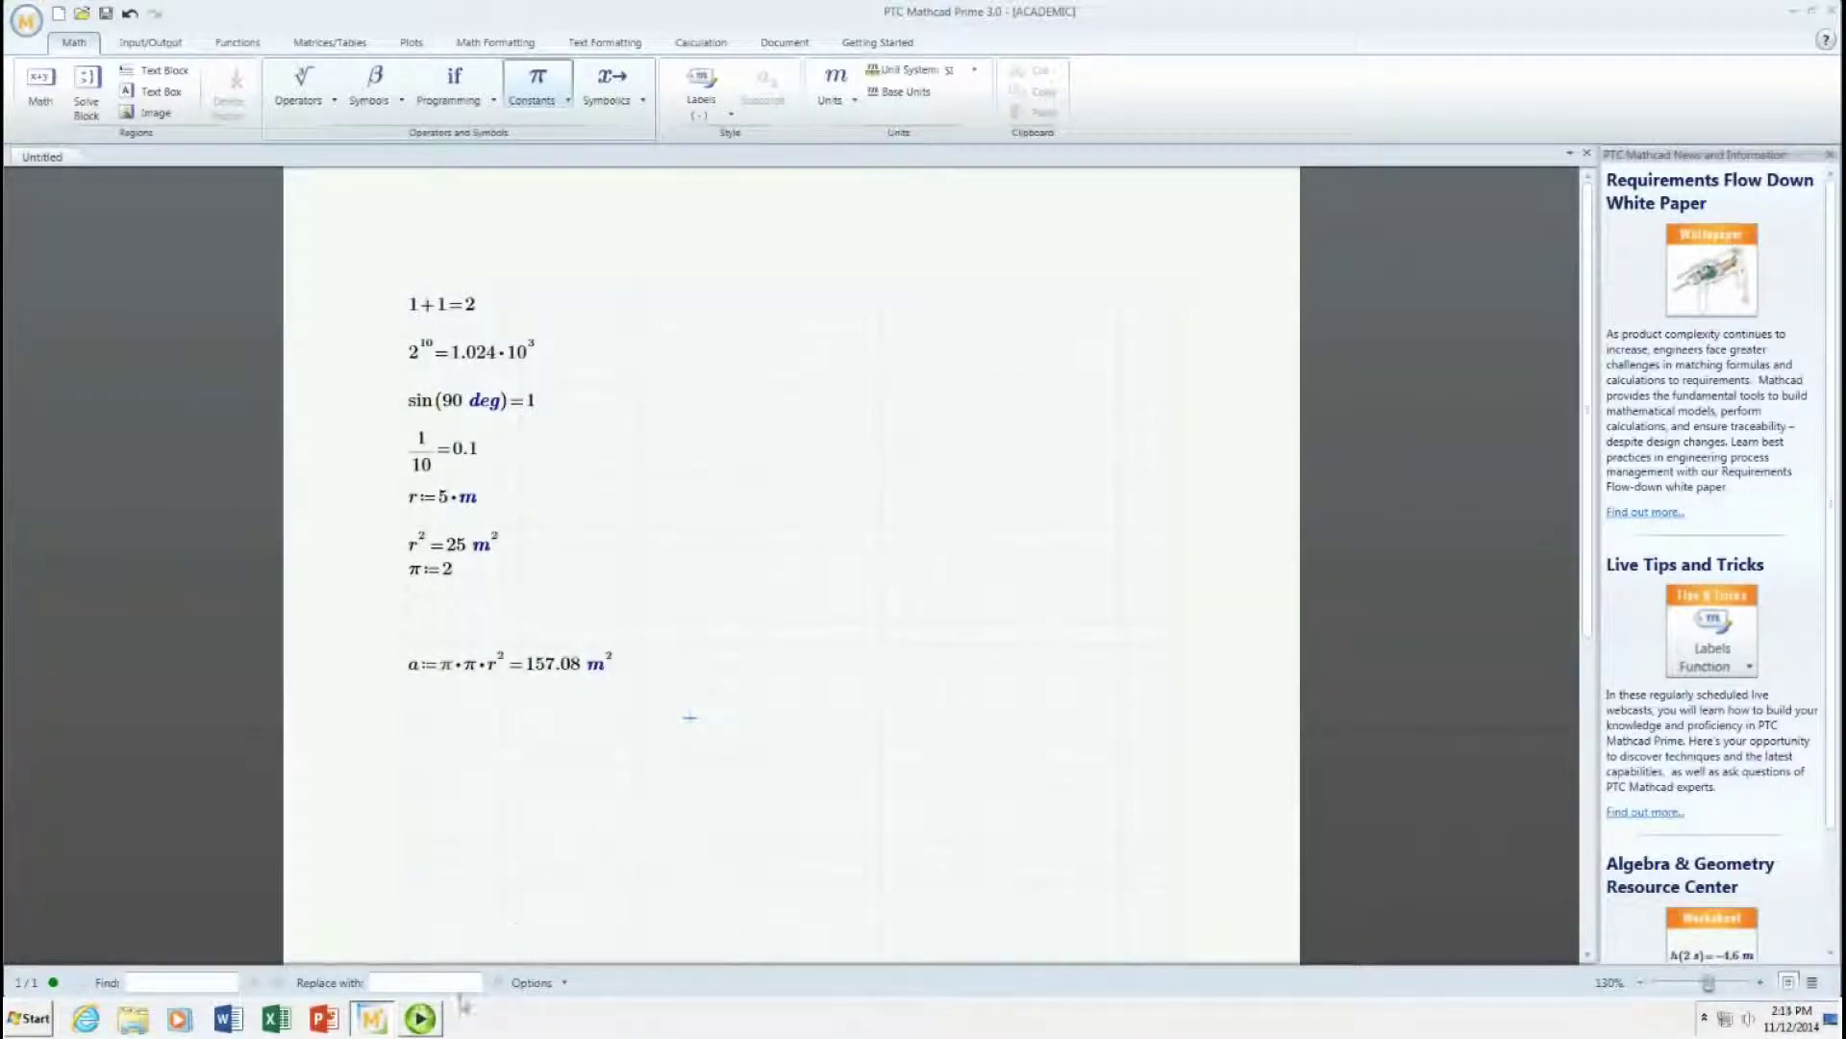
{"action": "left_click", "coordinate": [420, 1019]}
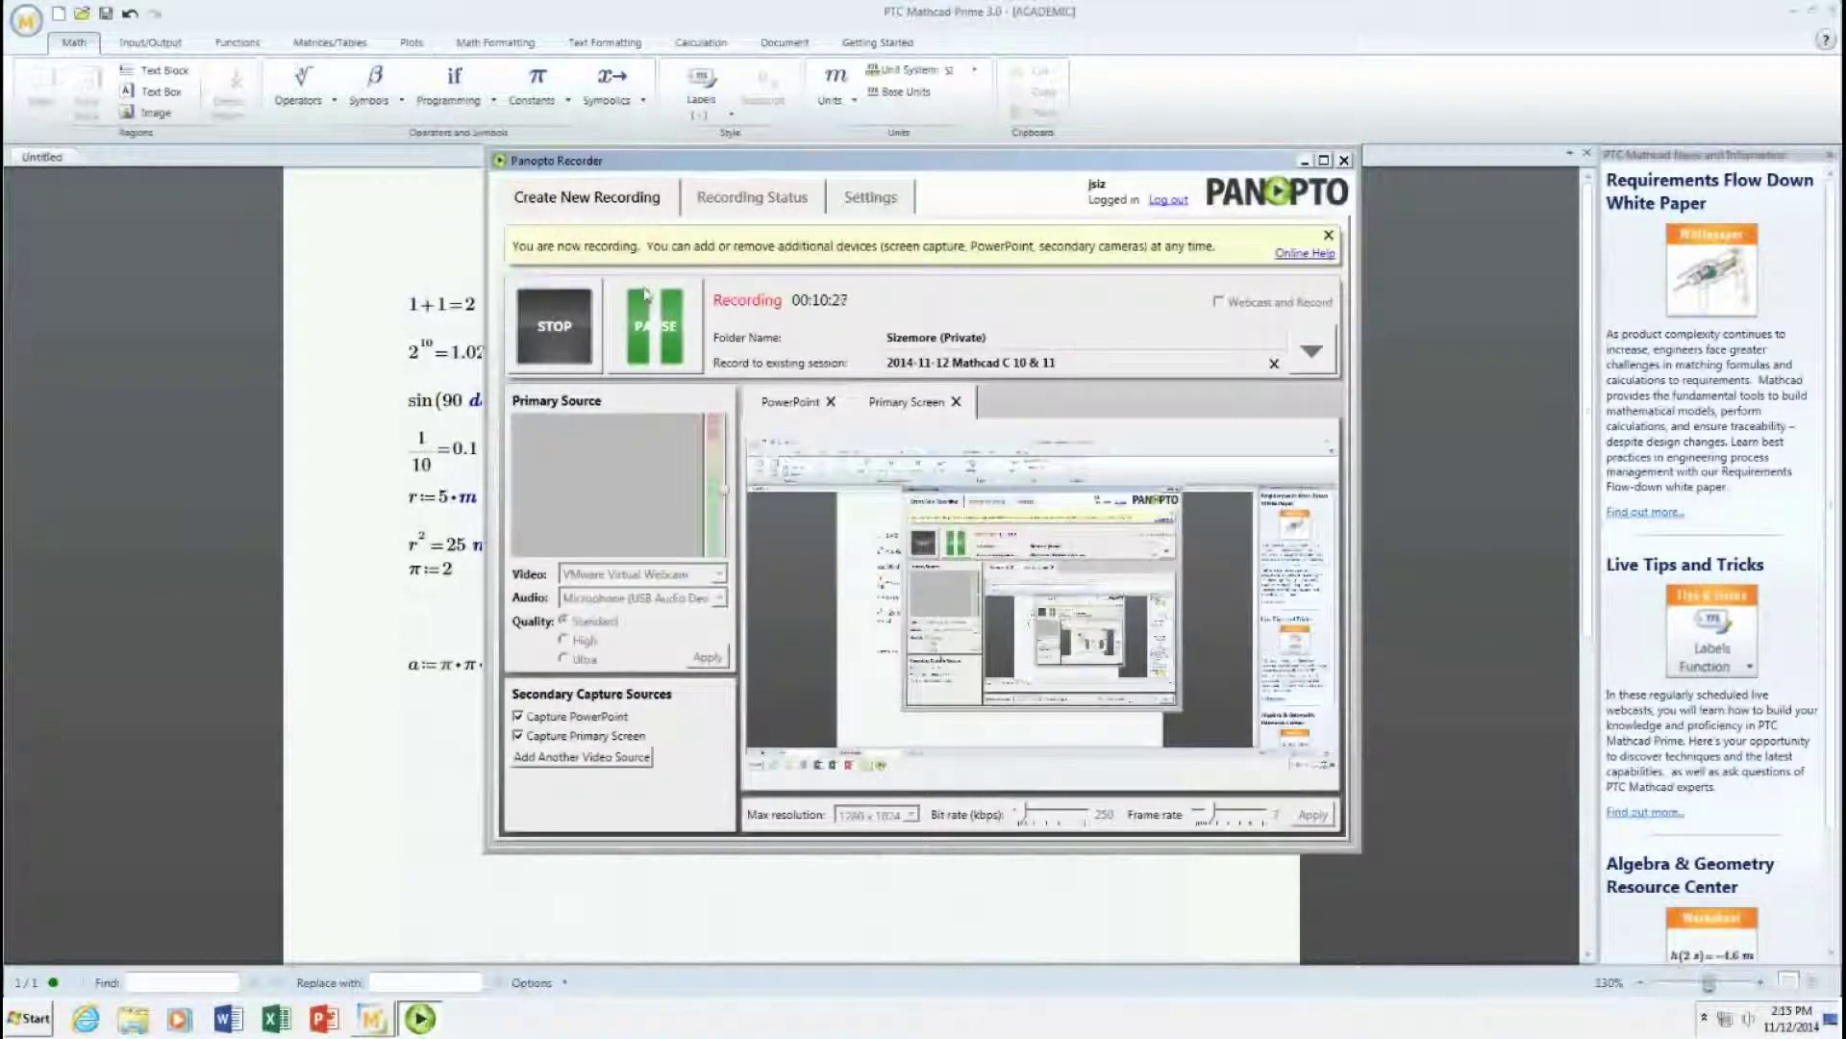